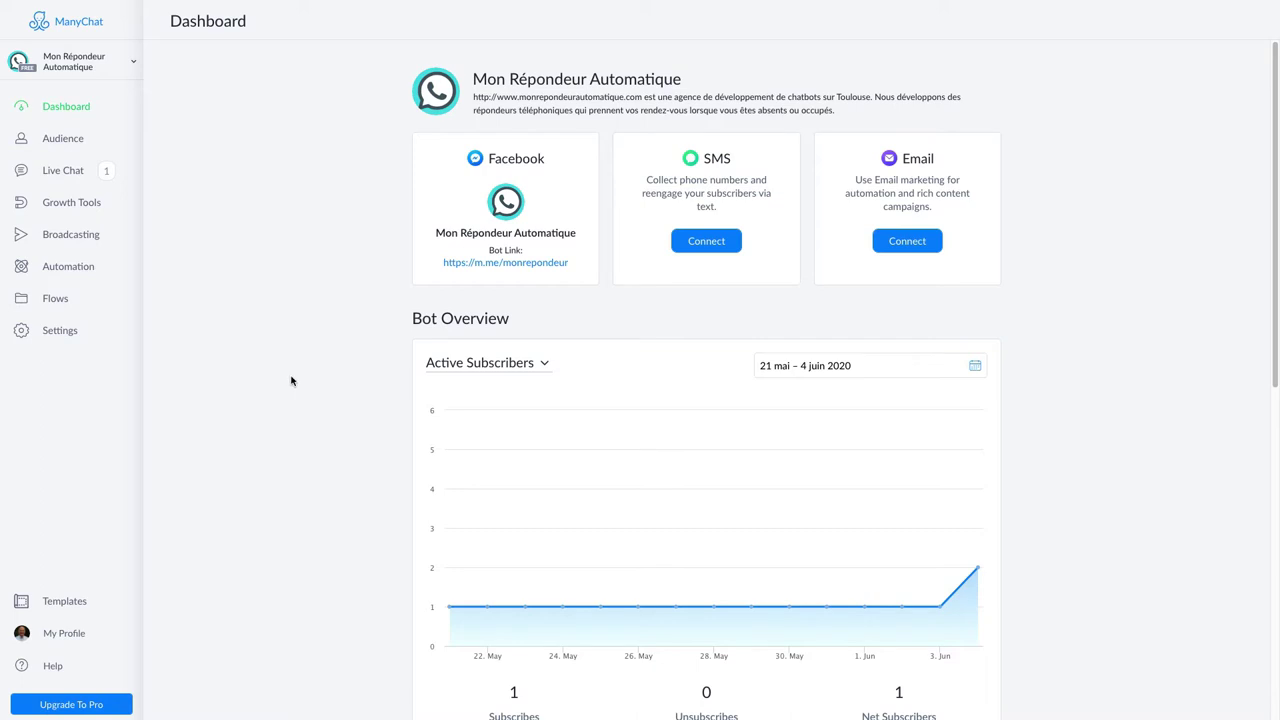
Create a new flow named "Marketing Attirer".
{"action": "left_click", "coordinate": [46, 302]}
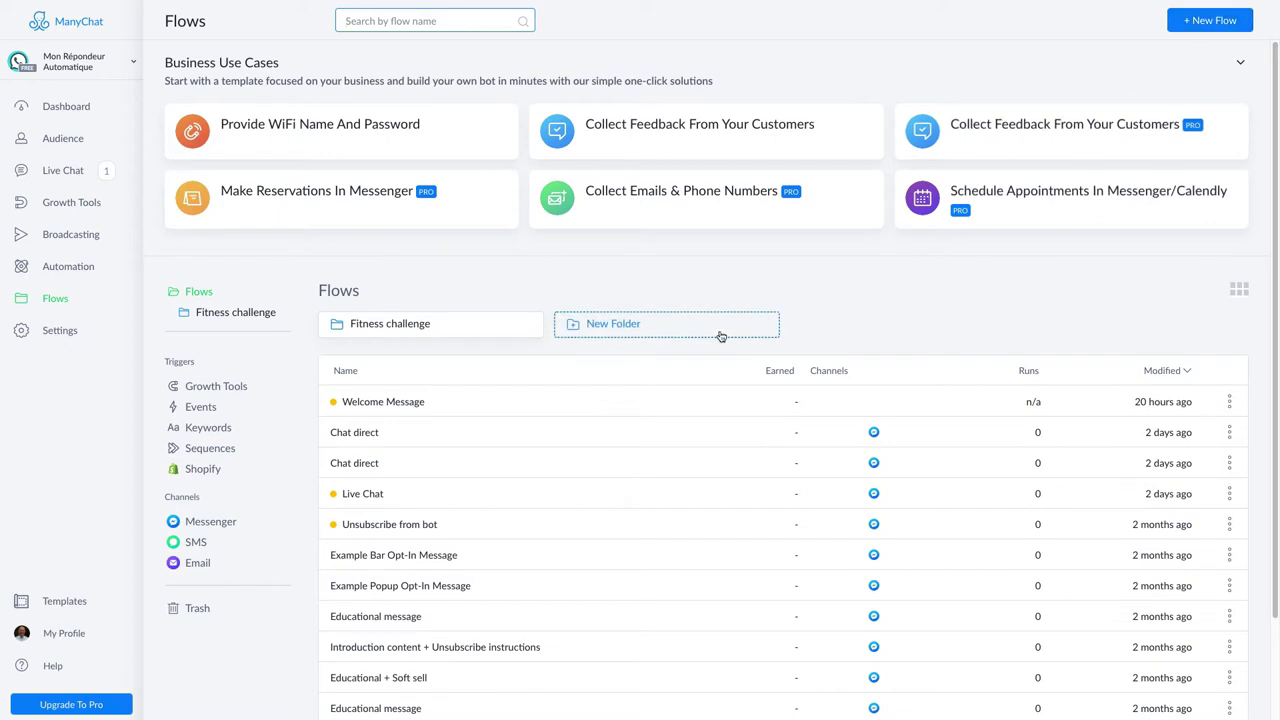
{"action": "left_click", "coordinate": [1205, 21]}
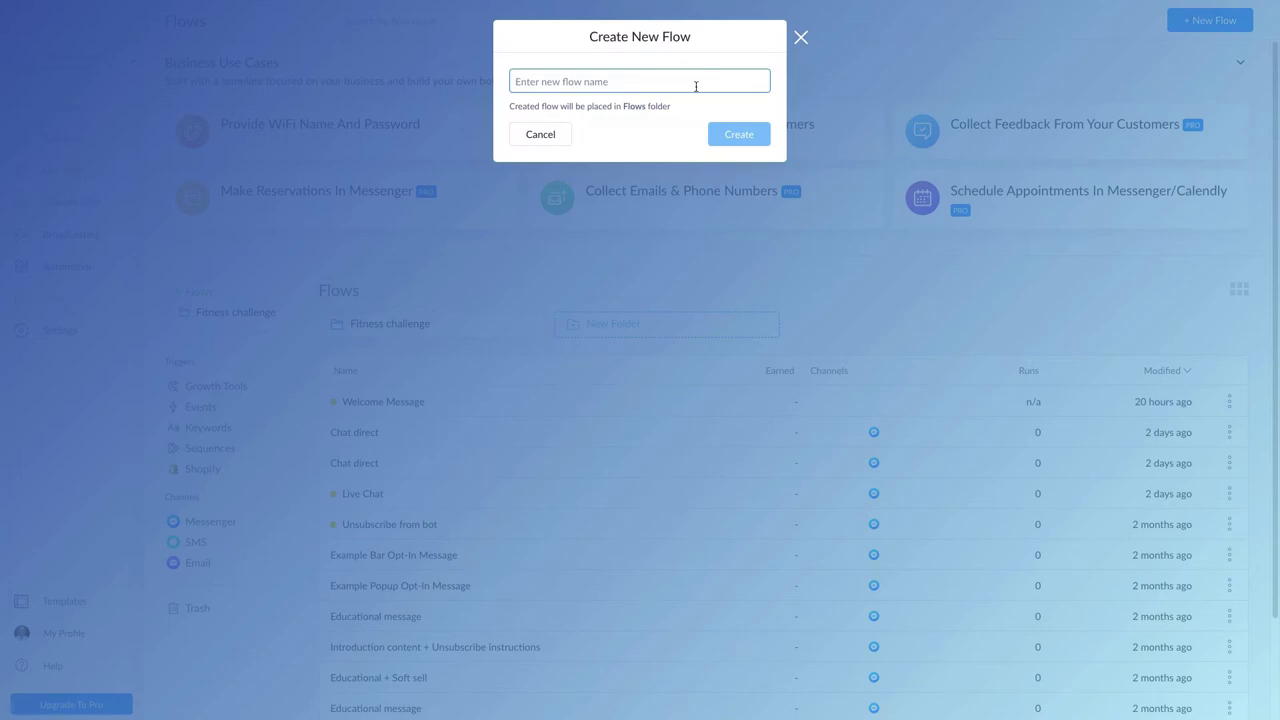
{"action": "type", "text": "Mar"}
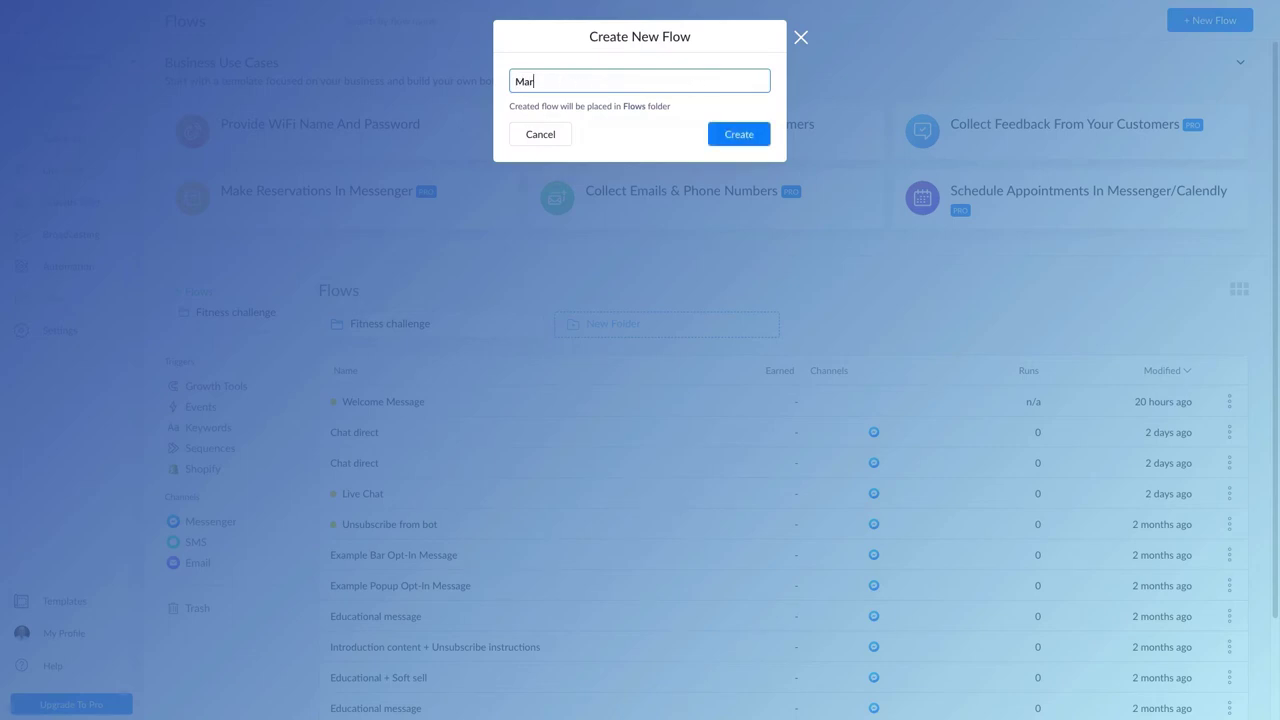
{"action": "type", "text": "keting"}
{"action": "type", "text": "Attirer"}
{"action": "left_click", "coordinate": [740, 140]}
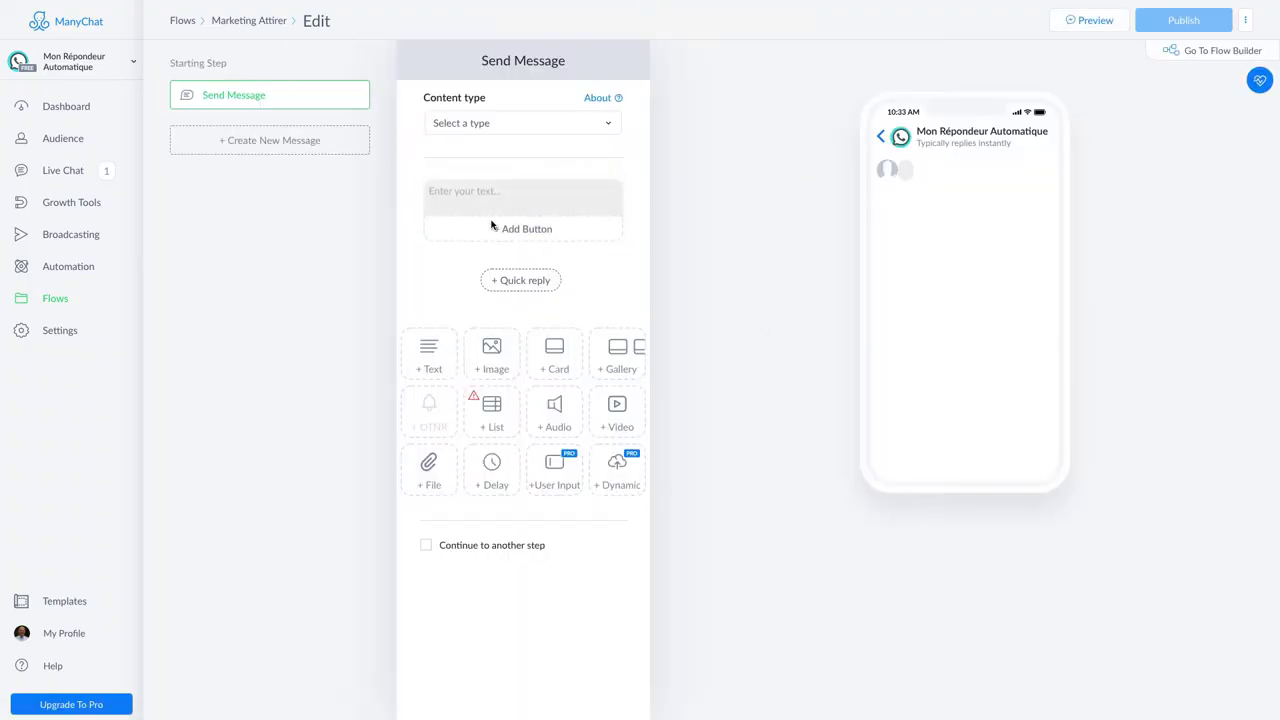
Set the message's content type to Account Update.
{"action": "left_click", "coordinate": [477, 191]}
{"action": "left_click", "coordinate": [521, 130]}
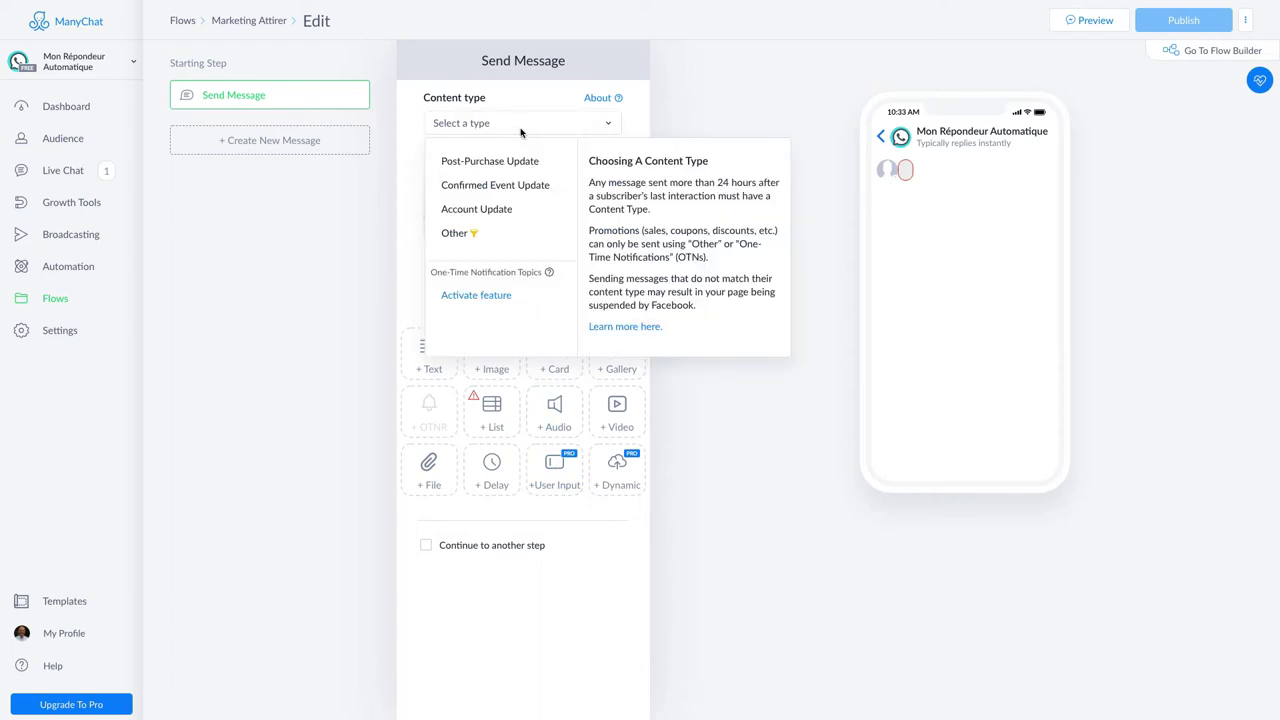
{"action": "left_click", "coordinate": [498, 210]}
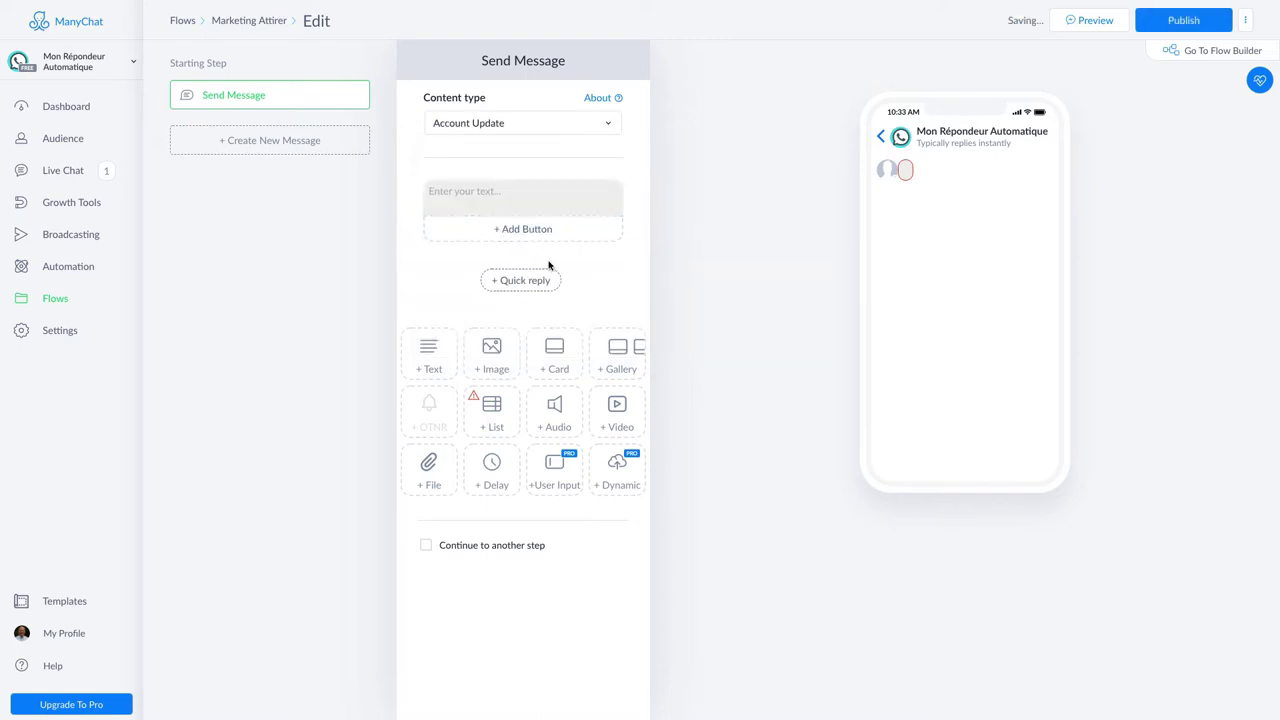
{"action": "left_click", "coordinate": [536, 209]}
Set the message's content type to Other and add a User Input block below the empty text block.
{"action": "left_click", "coordinate": [513, 122]}
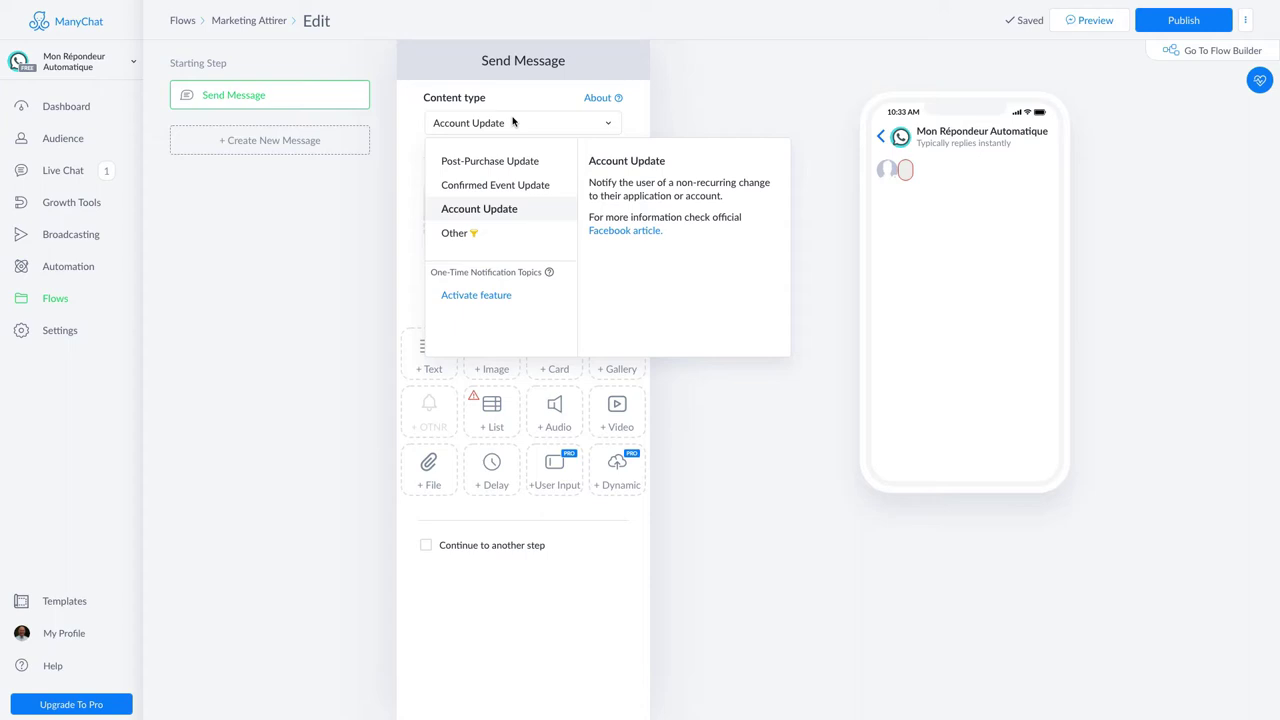
{"action": "left_click", "coordinate": [505, 236]}
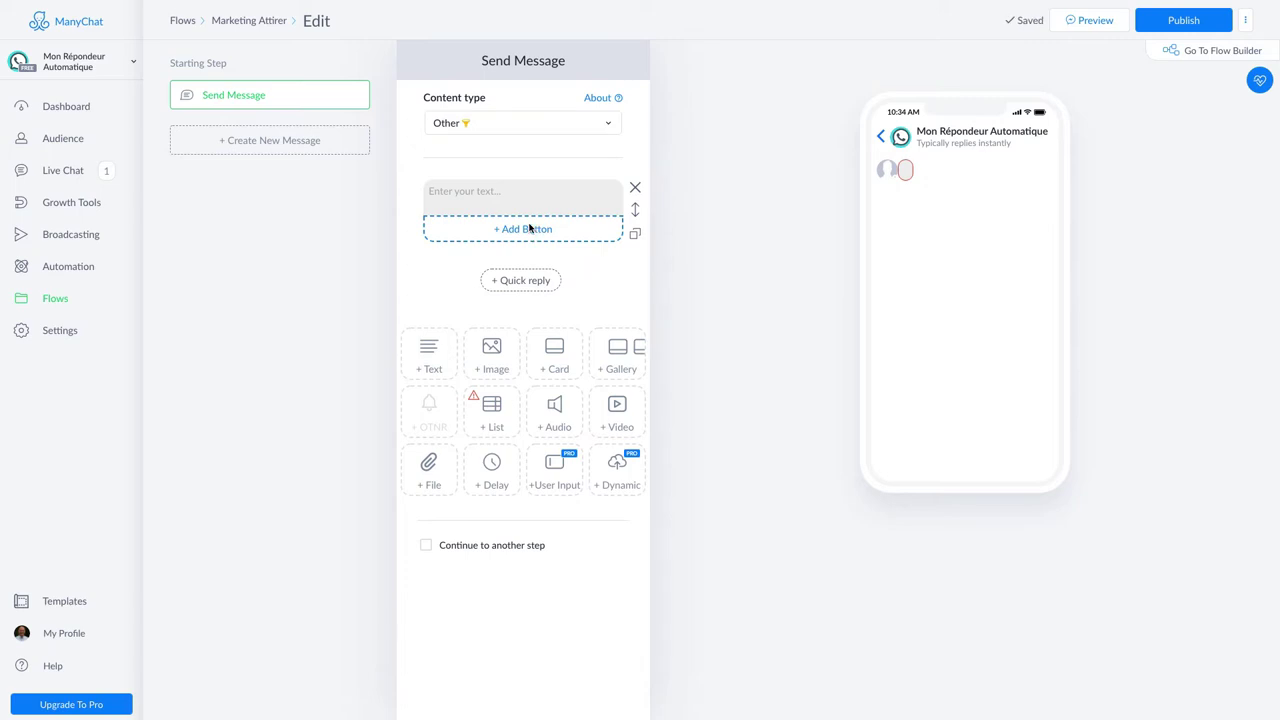
{"action": "left_click", "coordinate": [515, 200]}
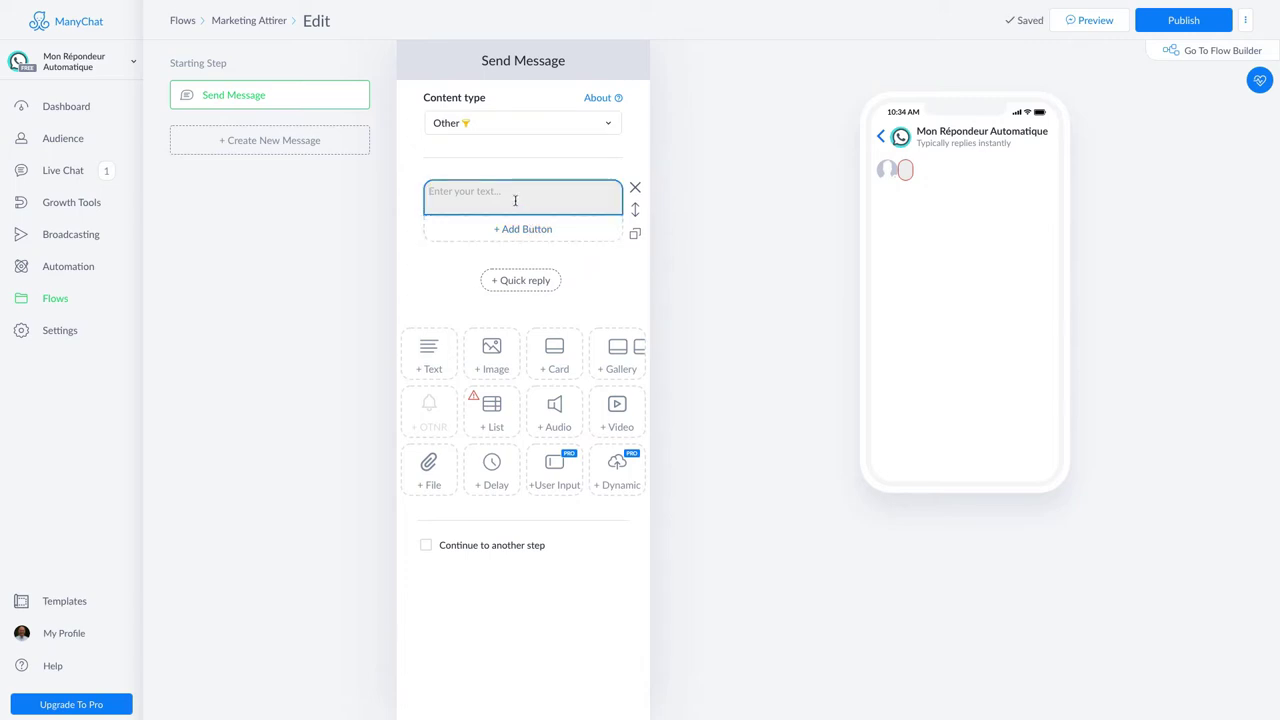
{"action": "left_click", "coordinate": [515, 200]}
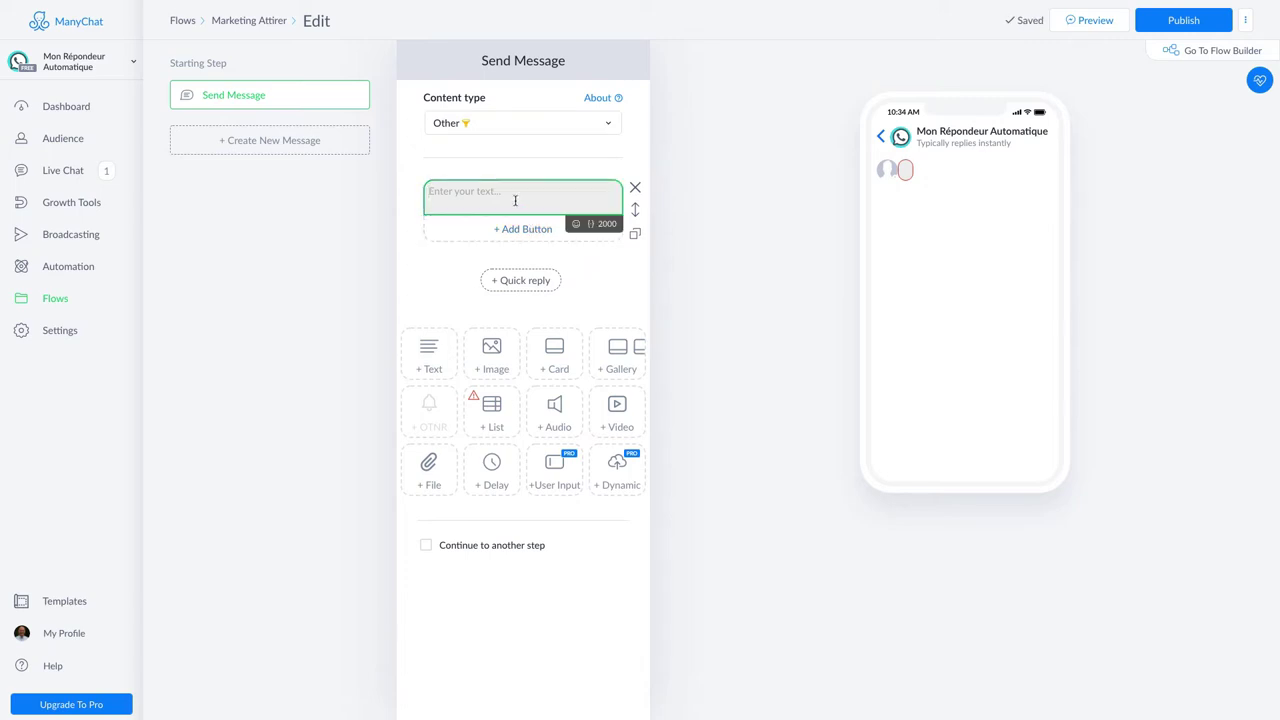
{"action": "right_click", "coordinate": [515, 202]}
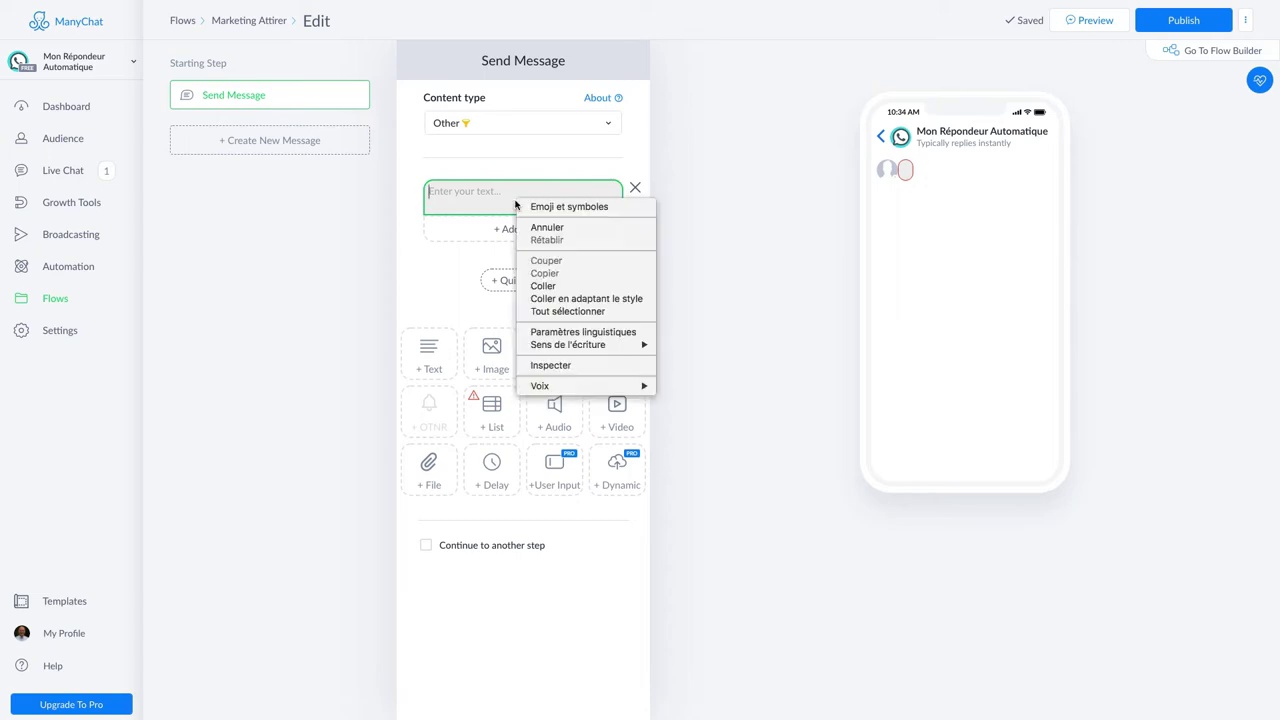
{"action": "left_click", "coordinate": [560, 466]}
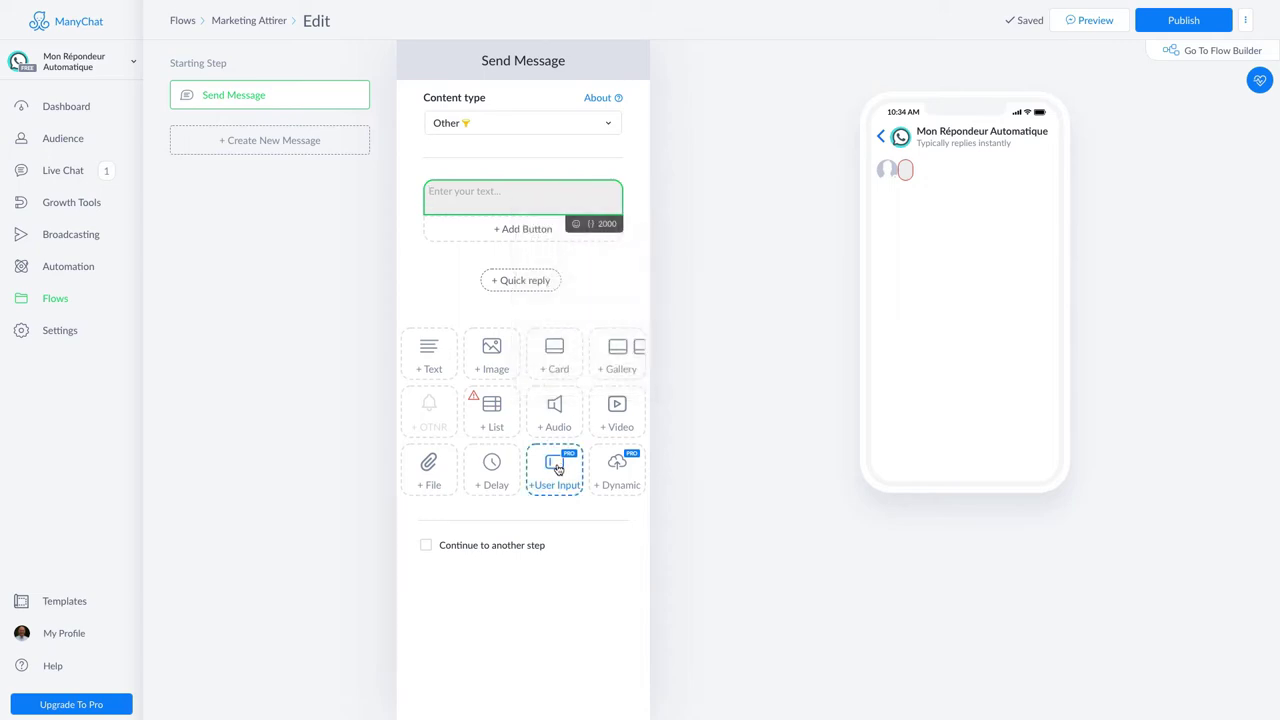
{"action": "left_click", "coordinate": [556, 468]}
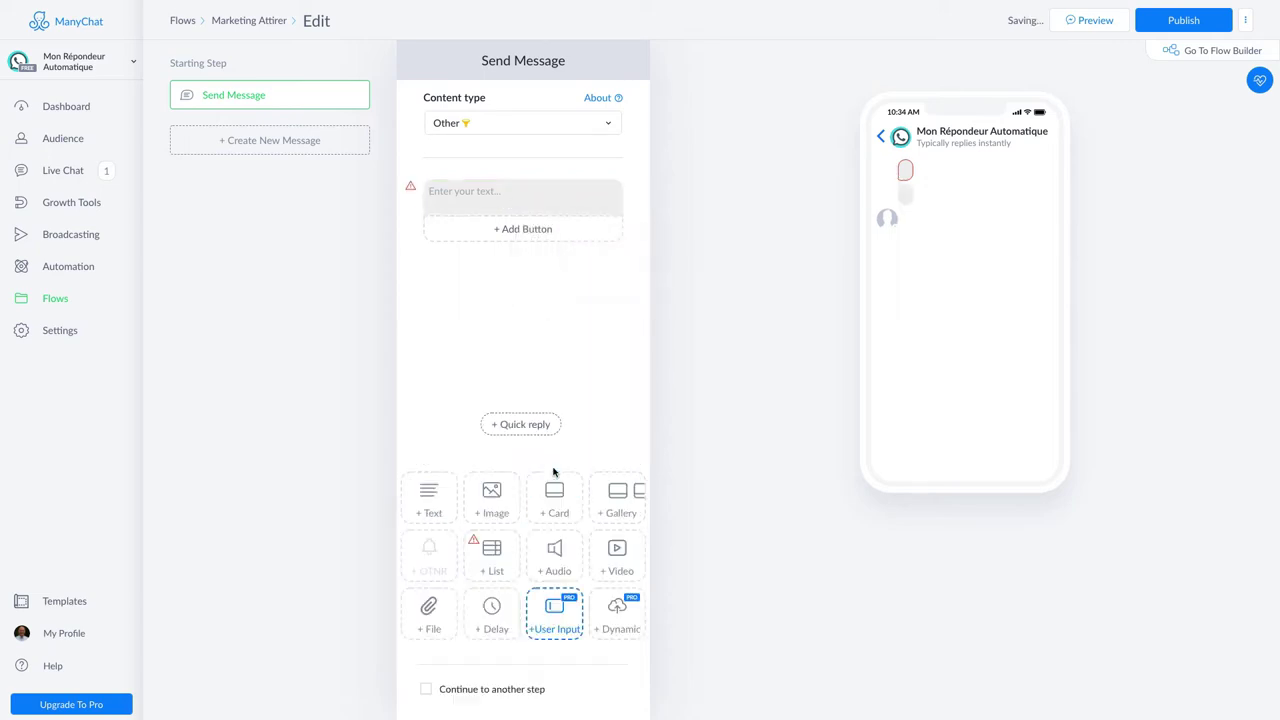
Write the first text block "Pour profiter de 5 jours gratuit dans notre centre de Fitness, vous devez nous donner votre email." followed by a smiley emoji.
{"action": "left_click", "coordinate": [471, 197]}
{"action": "type", "text": "Pour pro"}
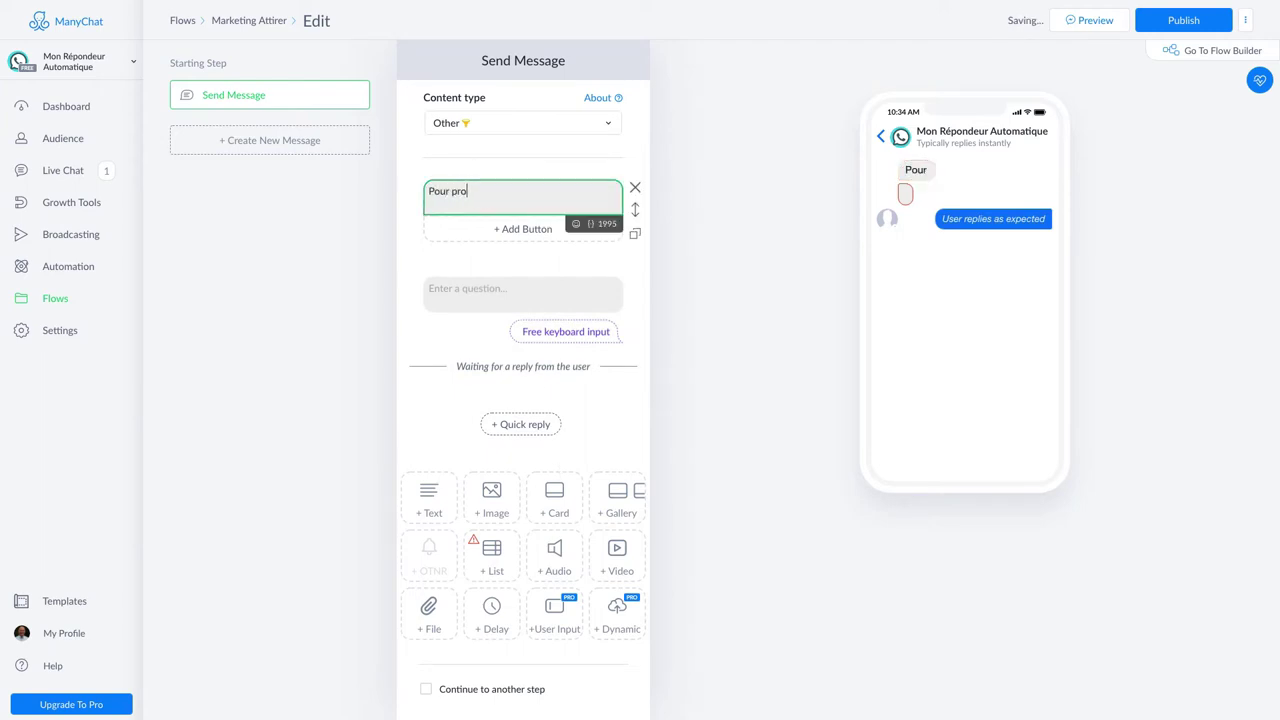
{"action": "type", "text": "fiter de 5 jo"}
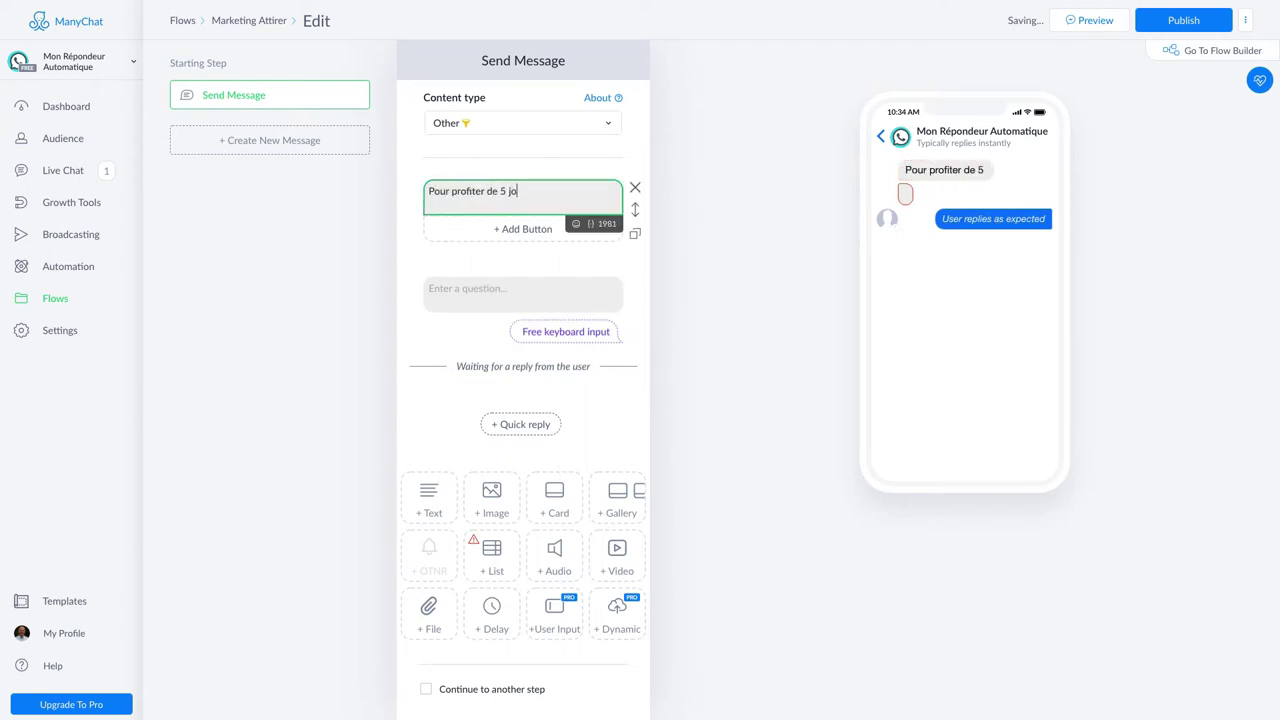
{"action": "type", "text": "urs gratuit da"}
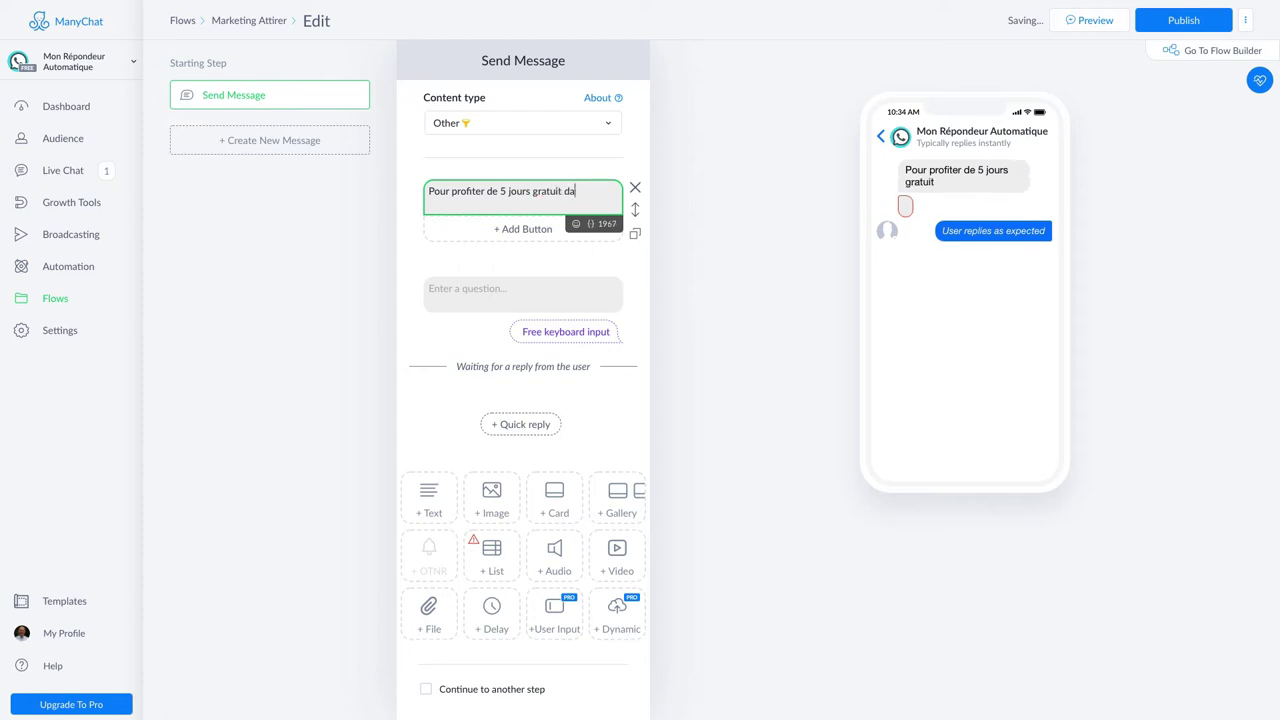
{"action": "type", "text": "ns notre centre de Fitness, "}
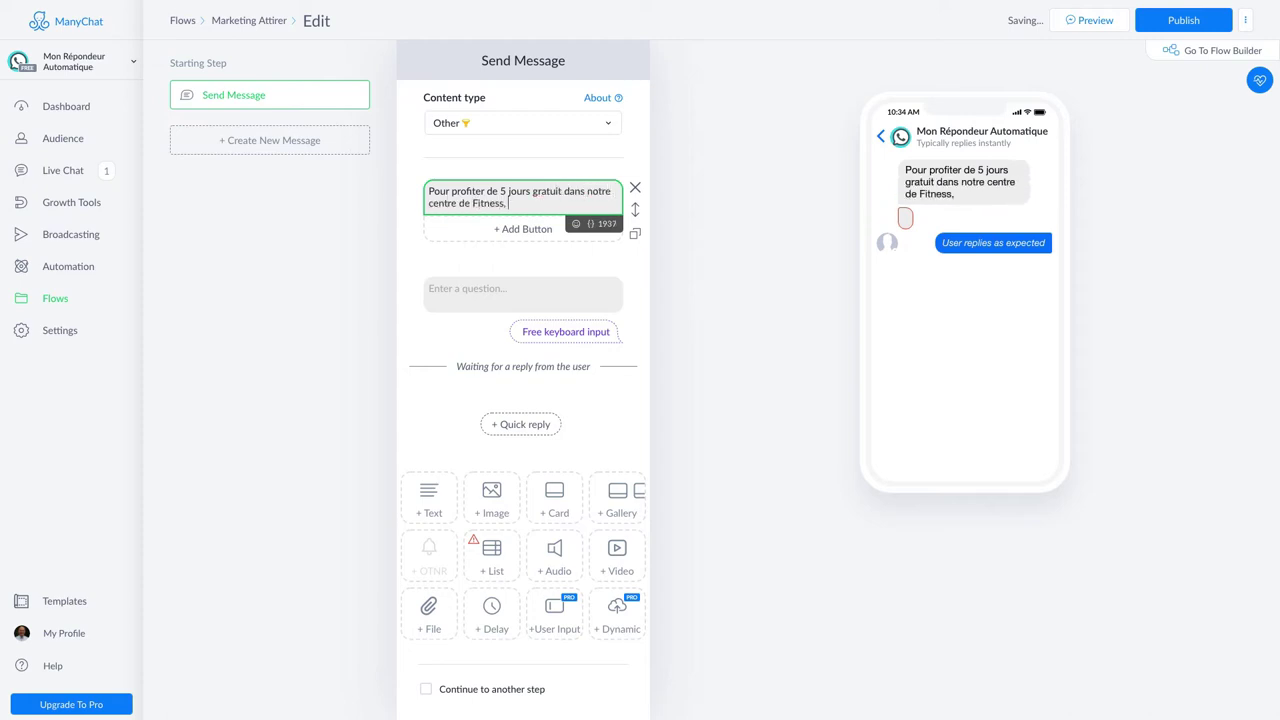
{"action": "type", "text": "vous devez nous donner votr"}
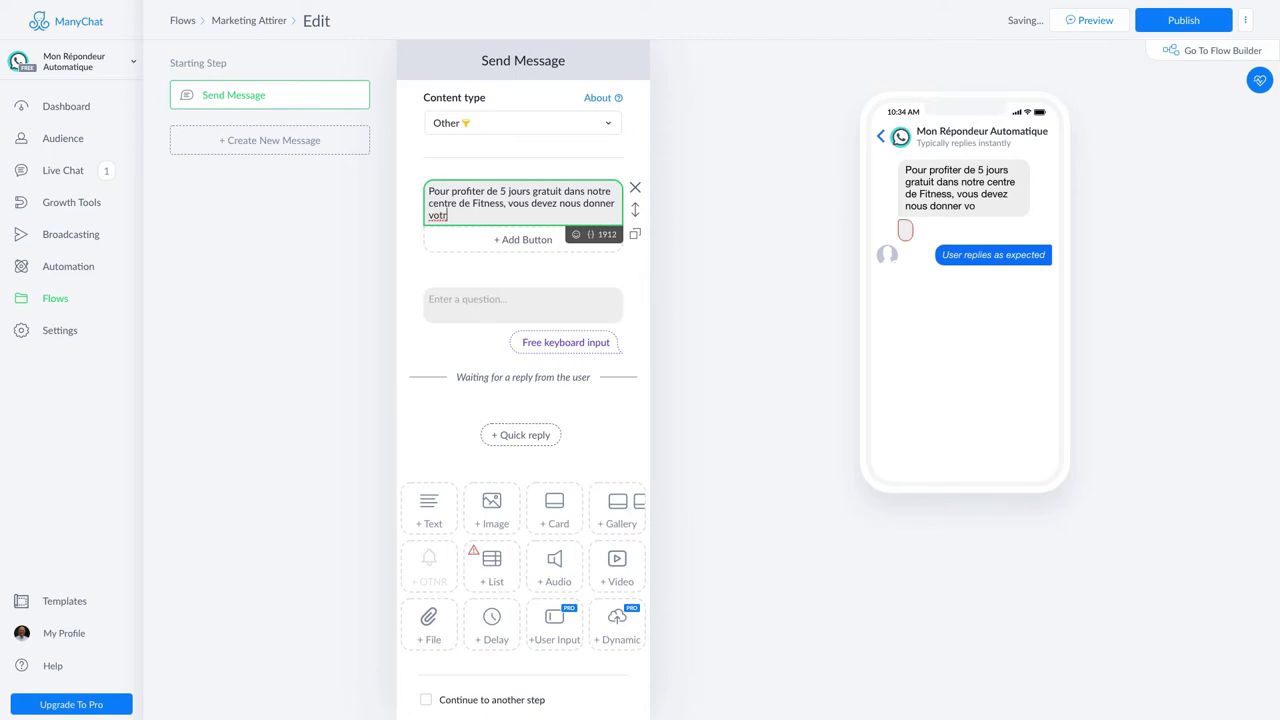
{"action": "type", "text": "e email."}
{"action": "left_click", "coordinate": [576, 234]}
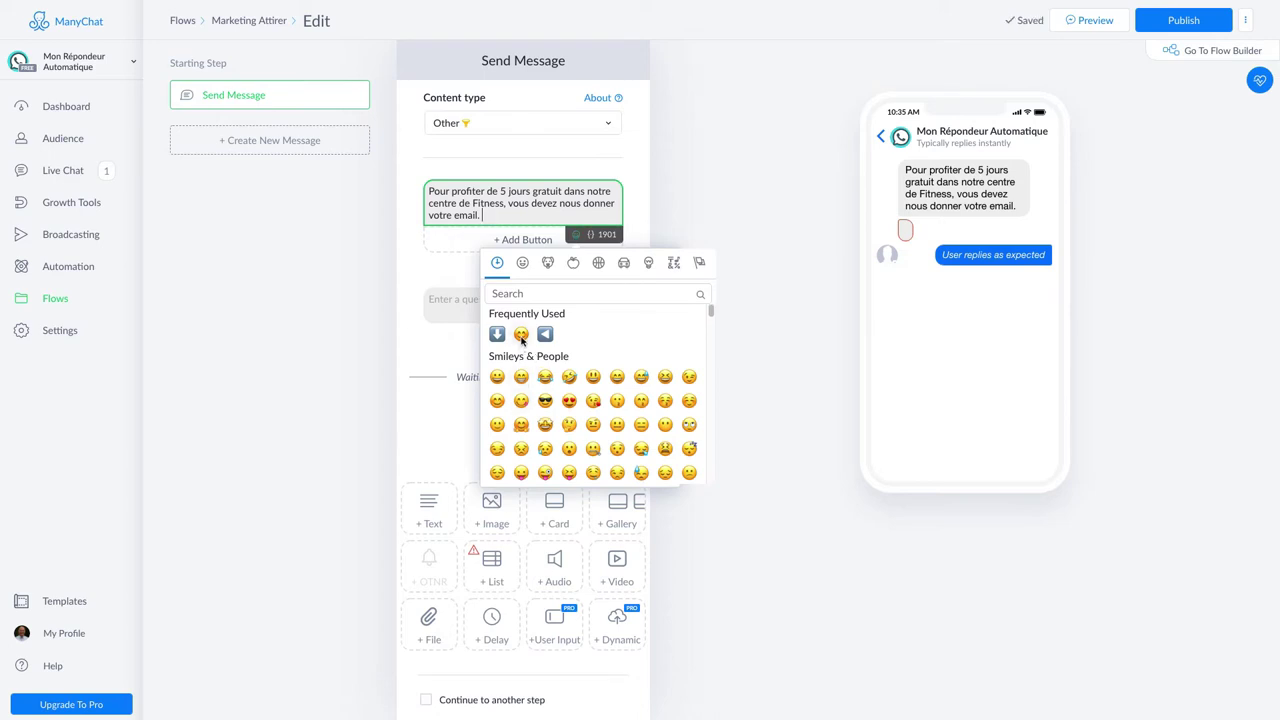
{"action": "left_click", "coordinate": [521, 336]}
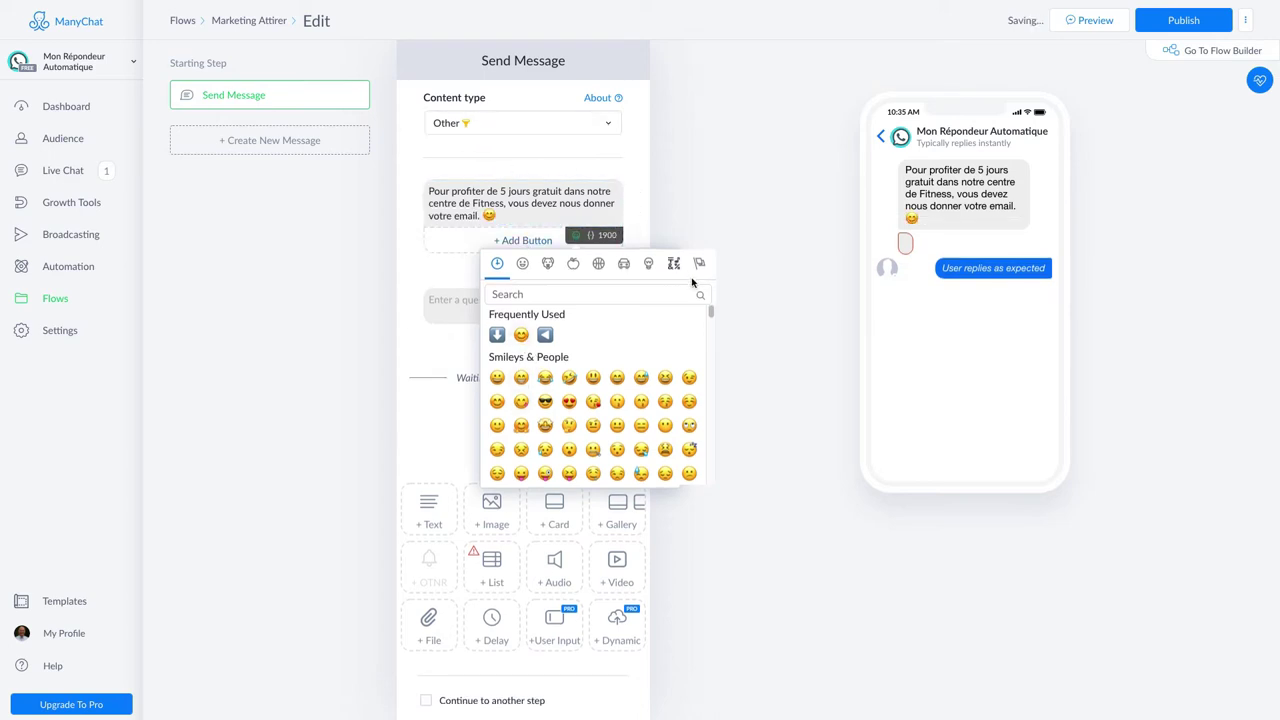
{"action": "left_click", "coordinate": [754, 280]}
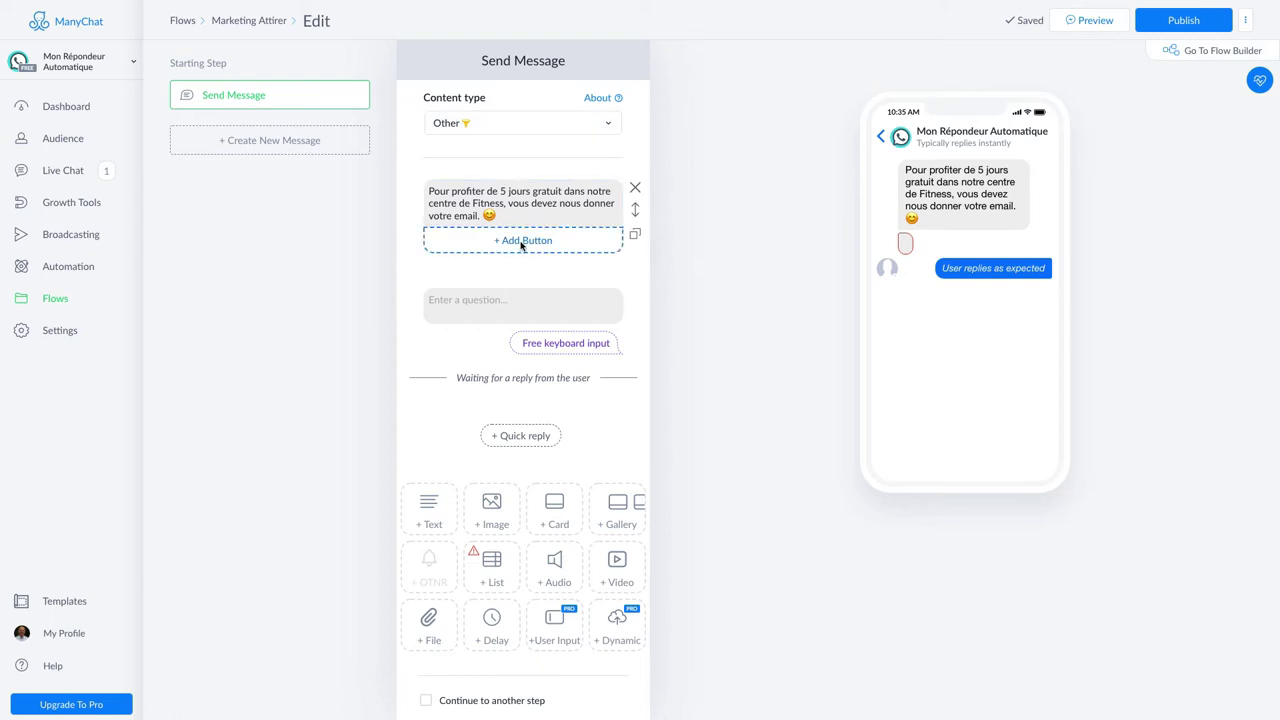
Enter "Quel est votre email ?" as the question of the User Input block.
{"action": "left_click", "coordinate": [509, 310]}
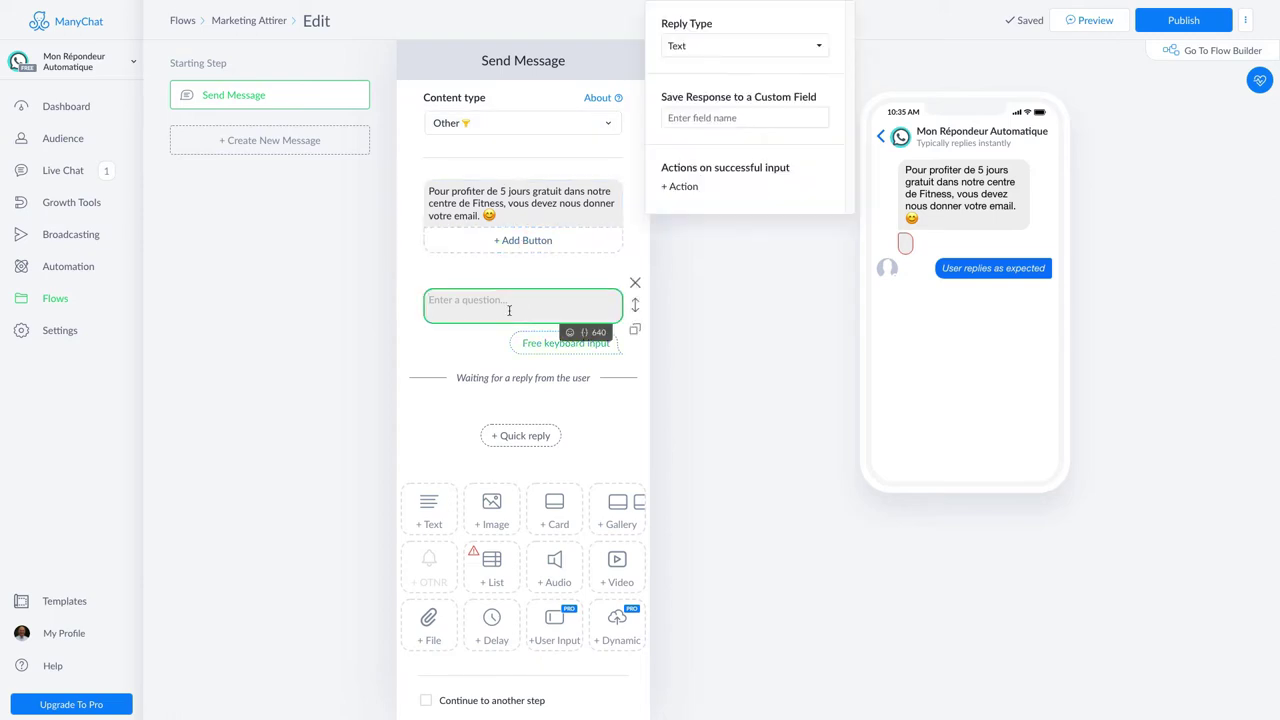
{"action": "type", "text": "Quel est votre email ?"}
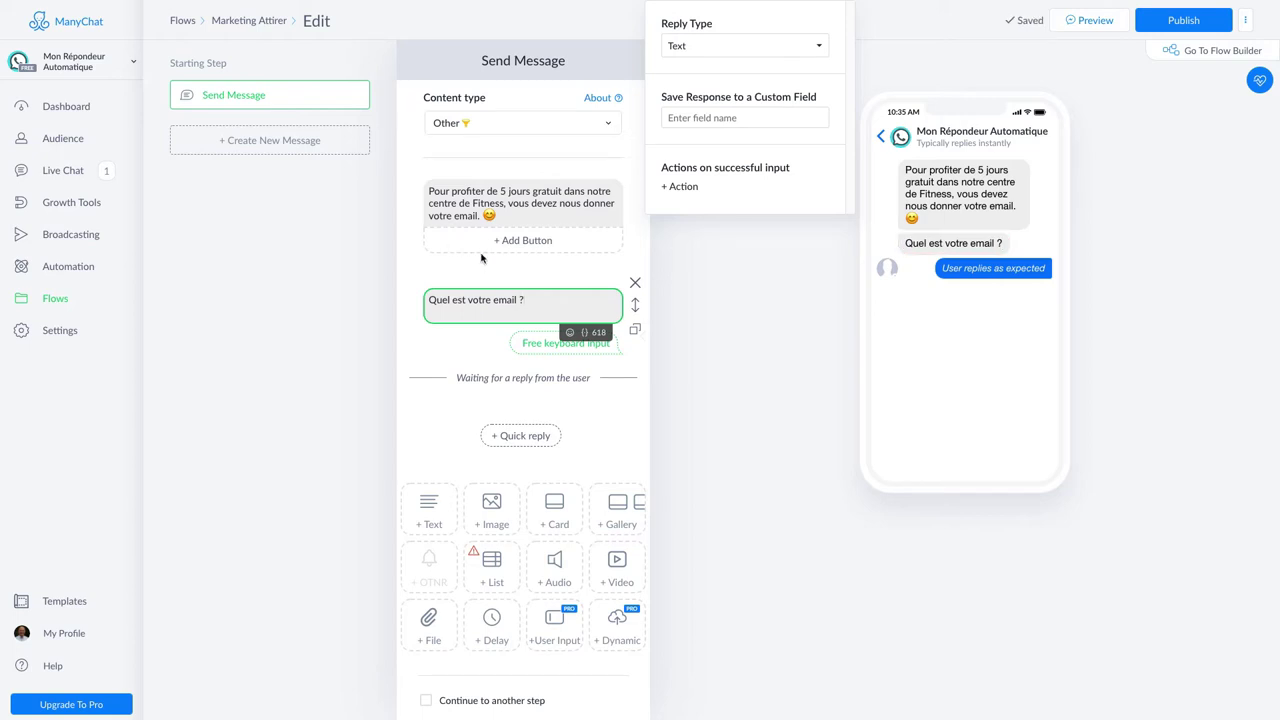
Insert the First Name variable at the start of the first text block, on its own line.
{"action": "left_click", "coordinate": [490, 208]}
{"action": "left_click", "coordinate": [591, 236]}
{"action": "left_click", "coordinate": [575, 300]}
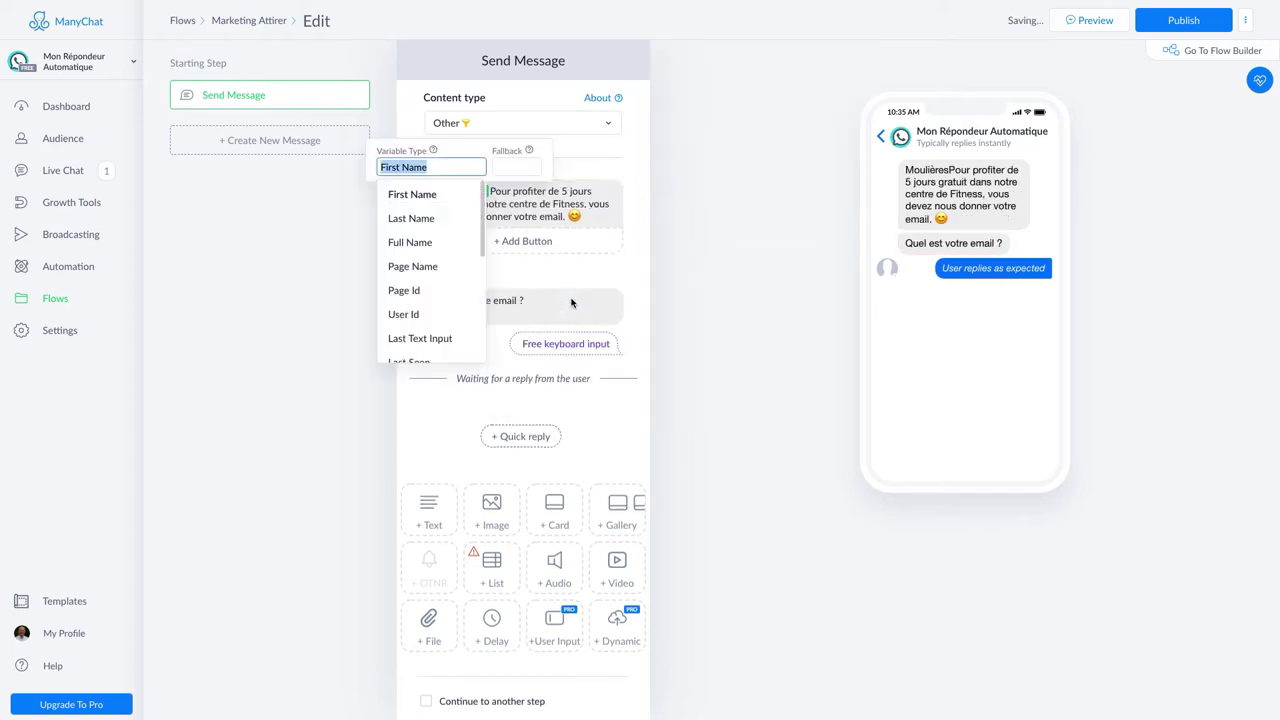
{"action": "left_click", "coordinate": [423, 194]}
{"action": "left_click", "coordinate": [492, 197]}
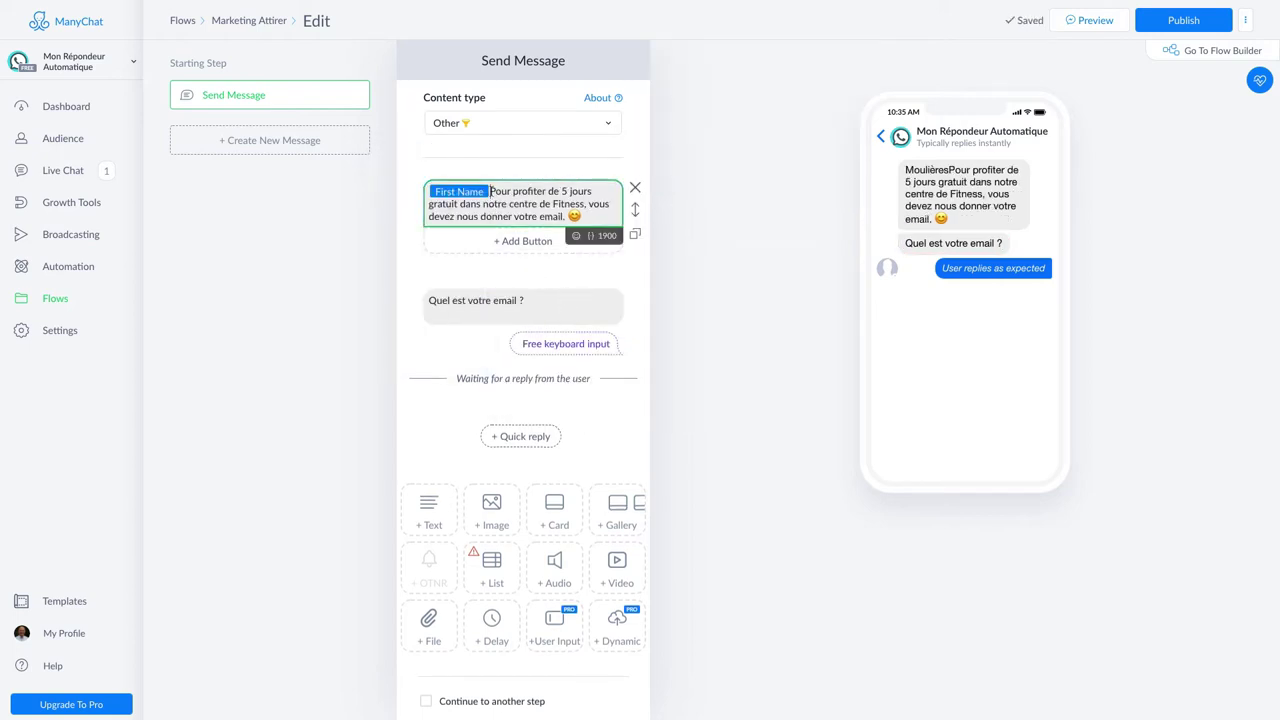
{"action": "key", "text": "Return"}
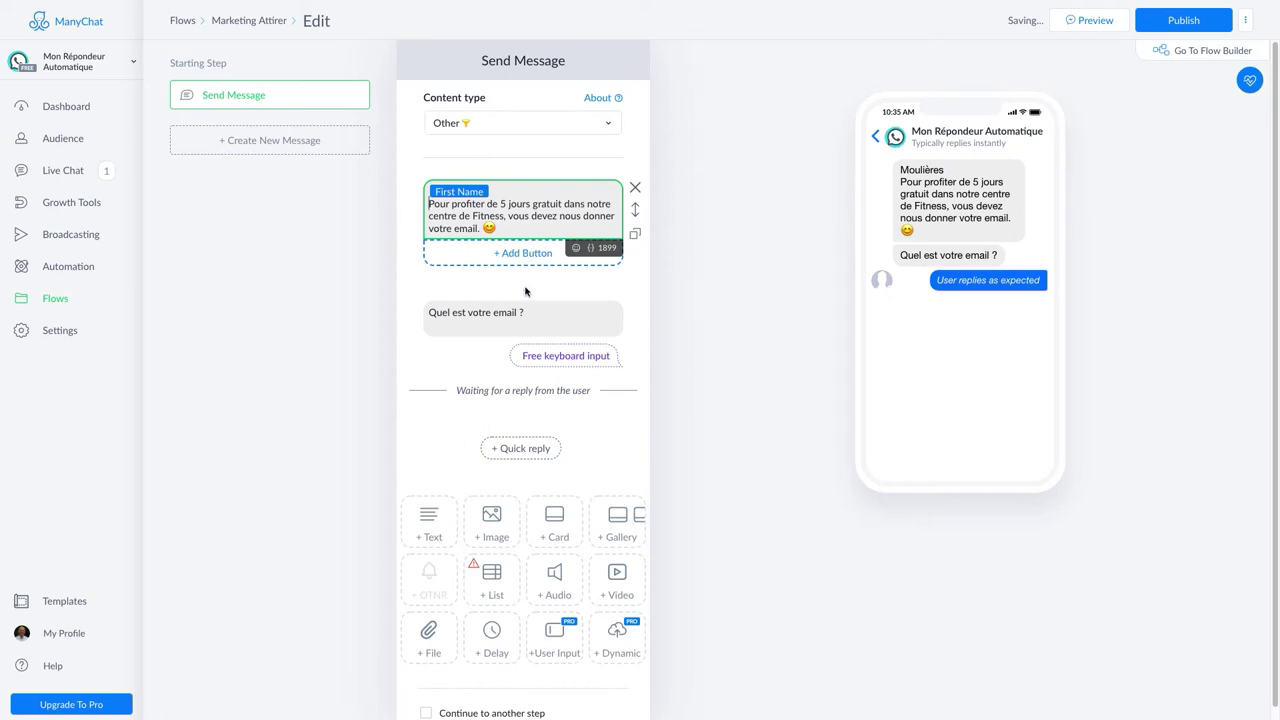
Set the reply type of the "Quel est votre email ?" question to Email.
{"action": "left_click", "coordinate": [537, 322]}
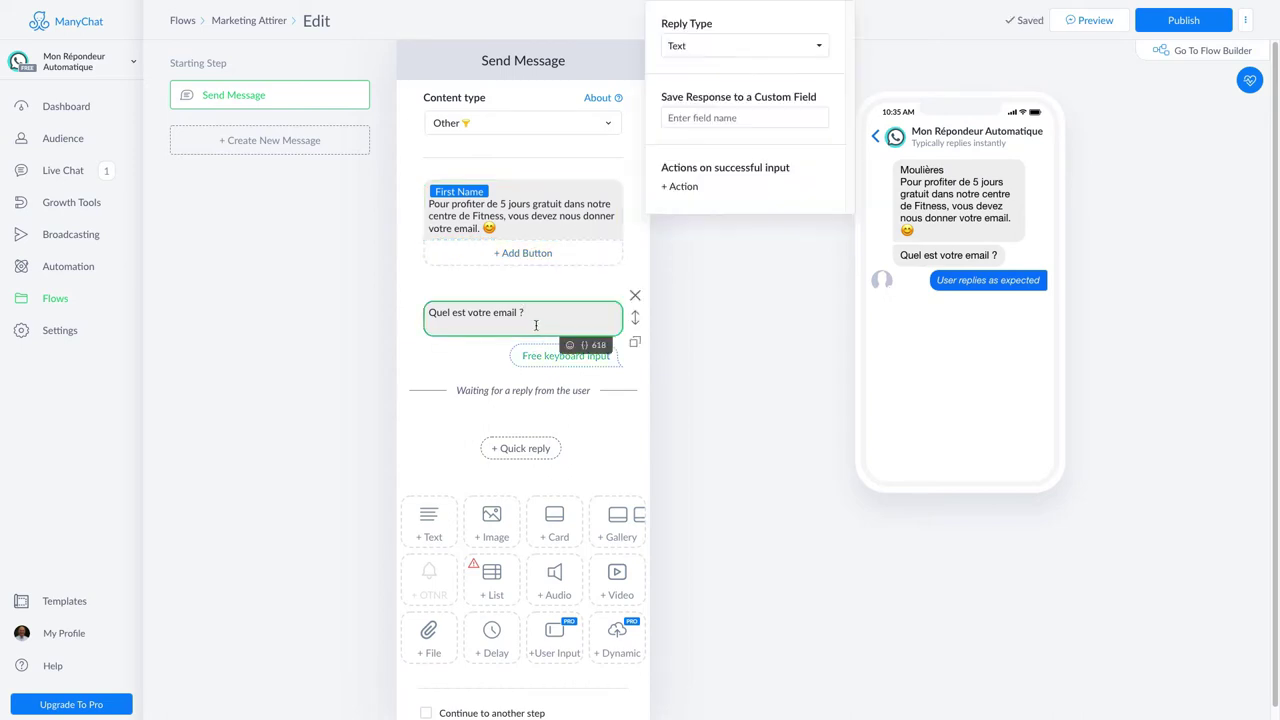
{"action": "left_click", "coordinate": [733, 44]}
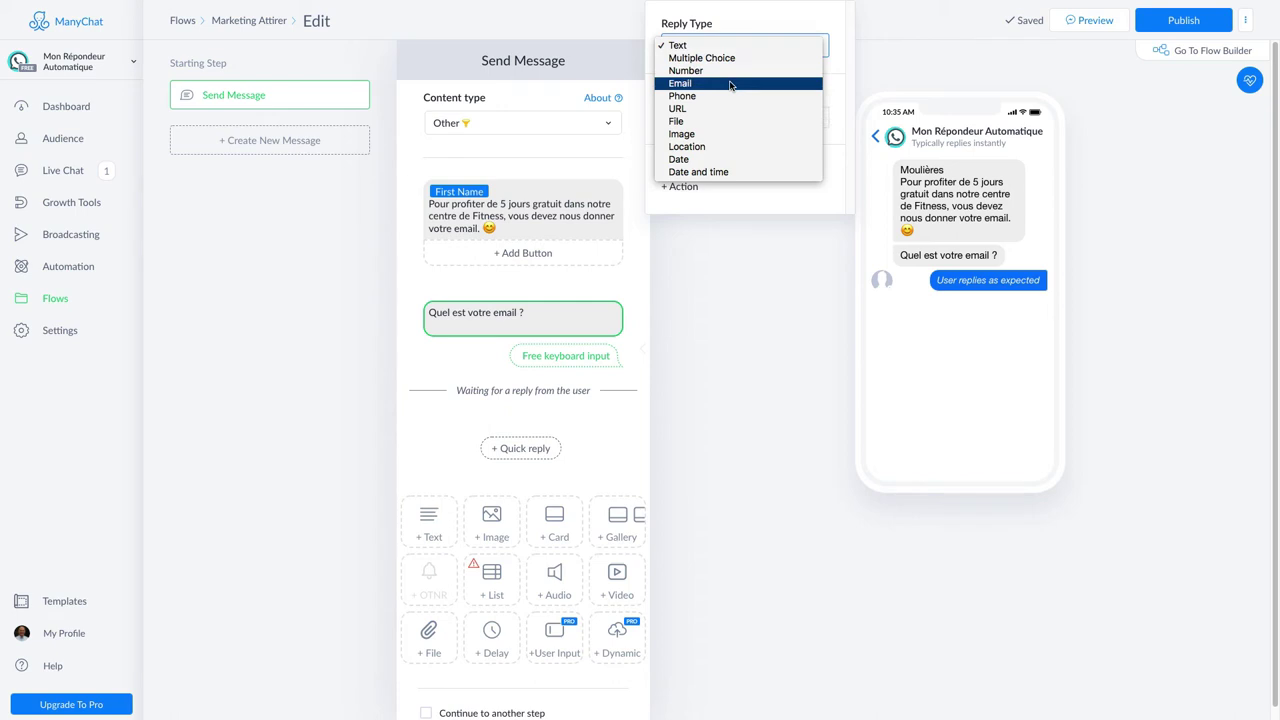
{"action": "left_click", "coordinate": [731, 84]}
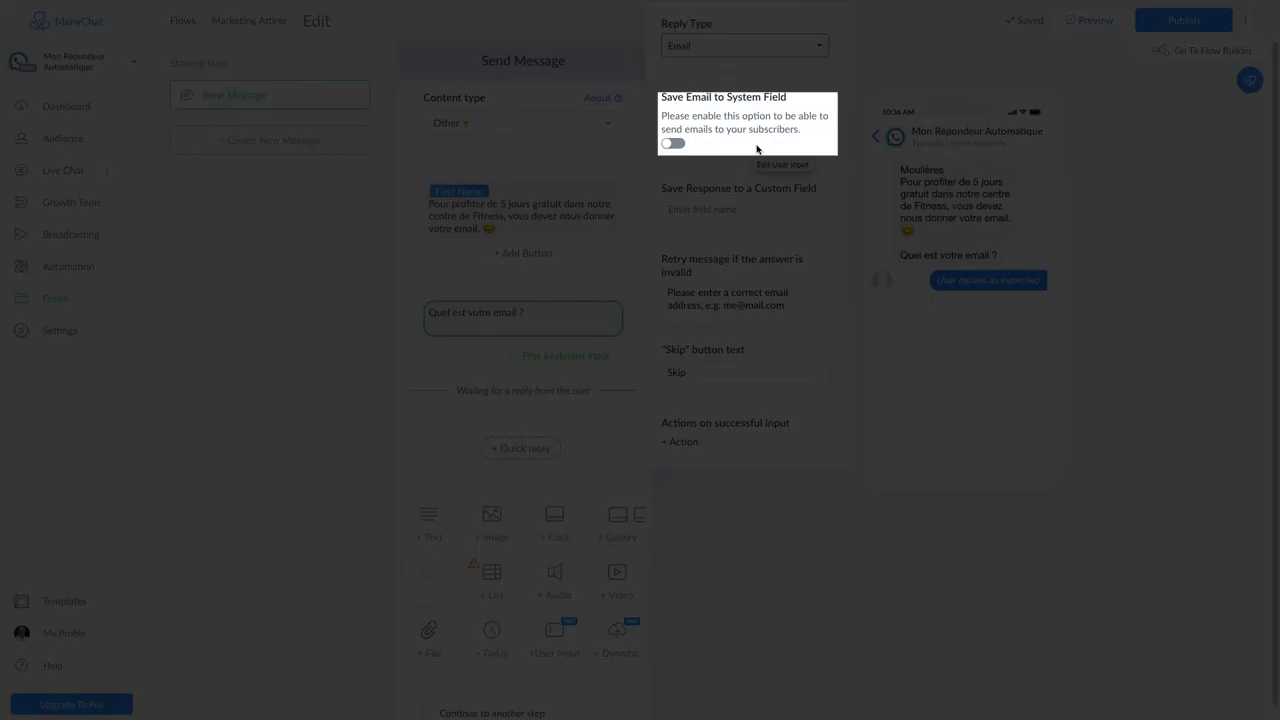
{"action": "left_click", "coordinate": [744, 207]}
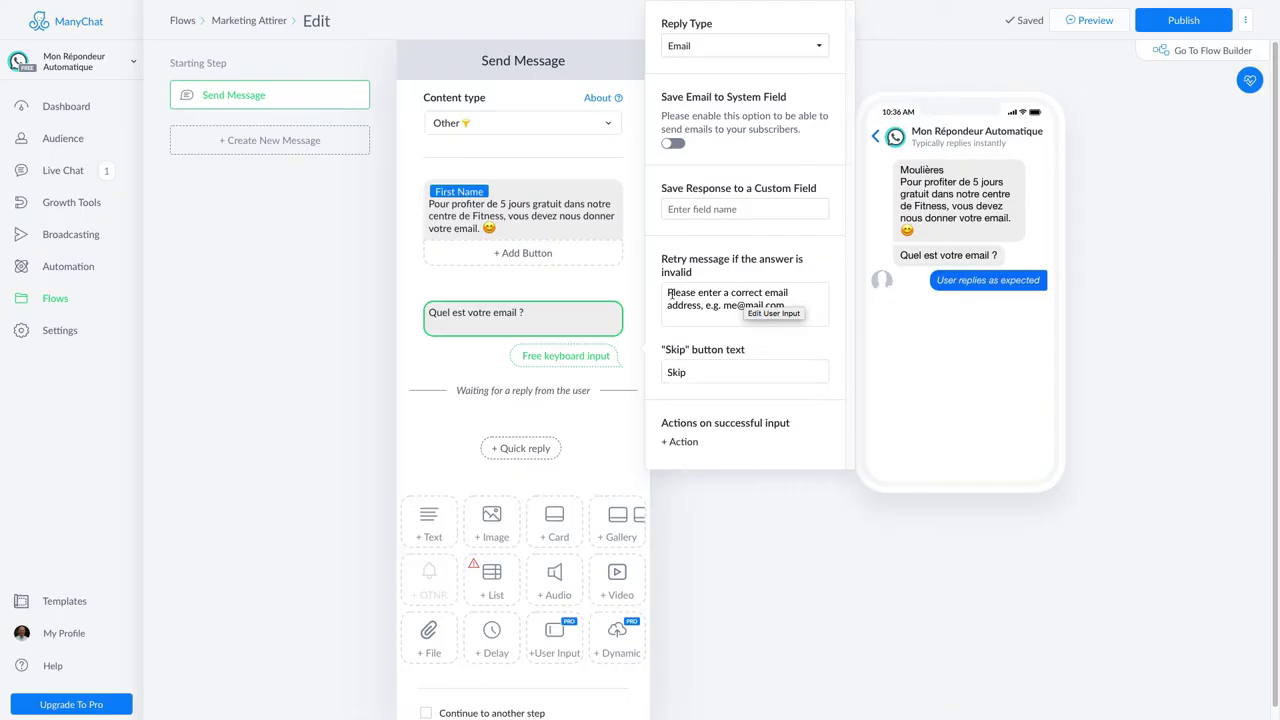
Replace the retry message's wording before the e.g. example with "S'il vous plait, veuillez rentrer une adresse correcte".
{"action": "left_click_drag", "start_coordinate": [665, 293], "coordinate": [703, 305]}
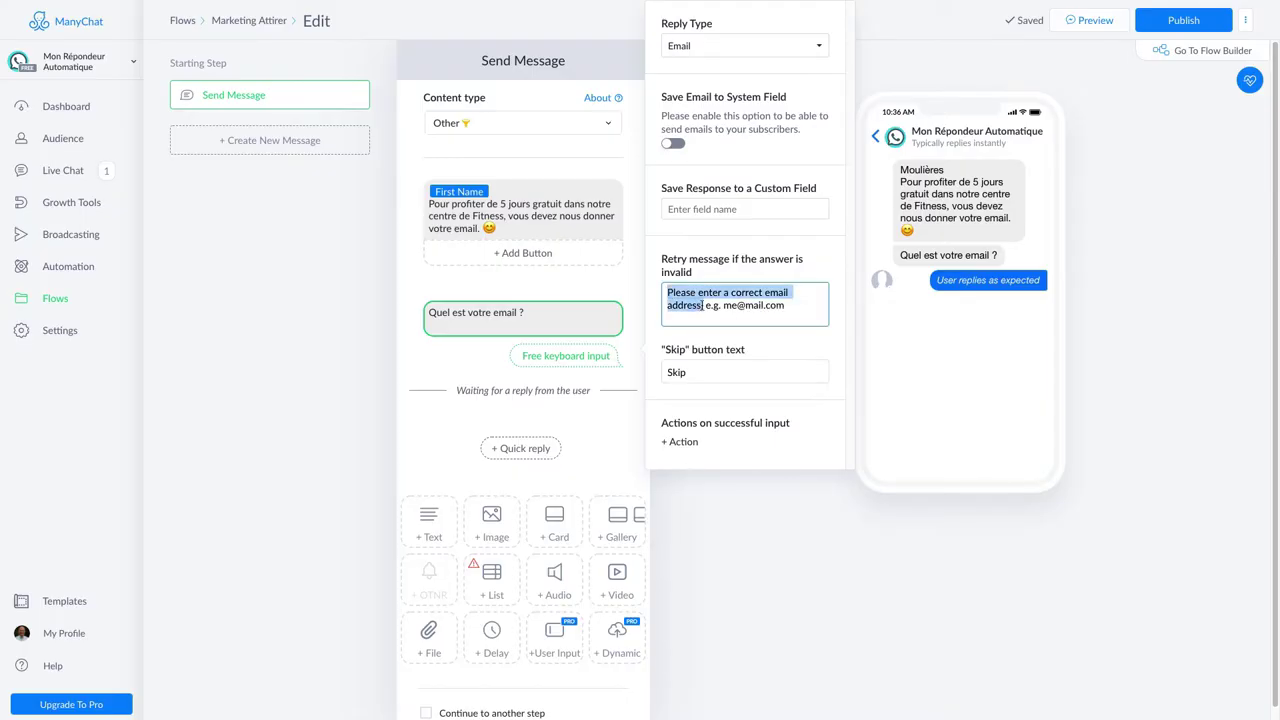
{"action": "type", "text": "S"}
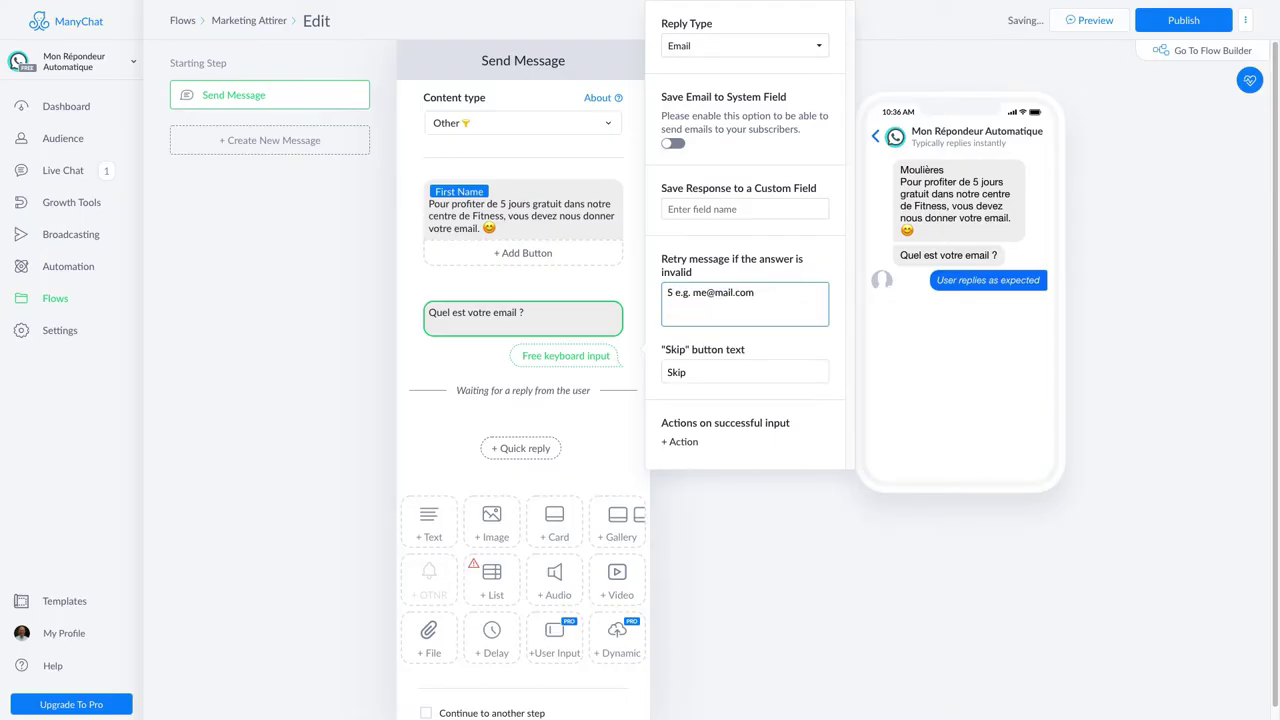
{"action": "type", "text": "'il"}
{"action": "type", "text": " vous plait"}
{"action": "type", "text": ", veuille"}
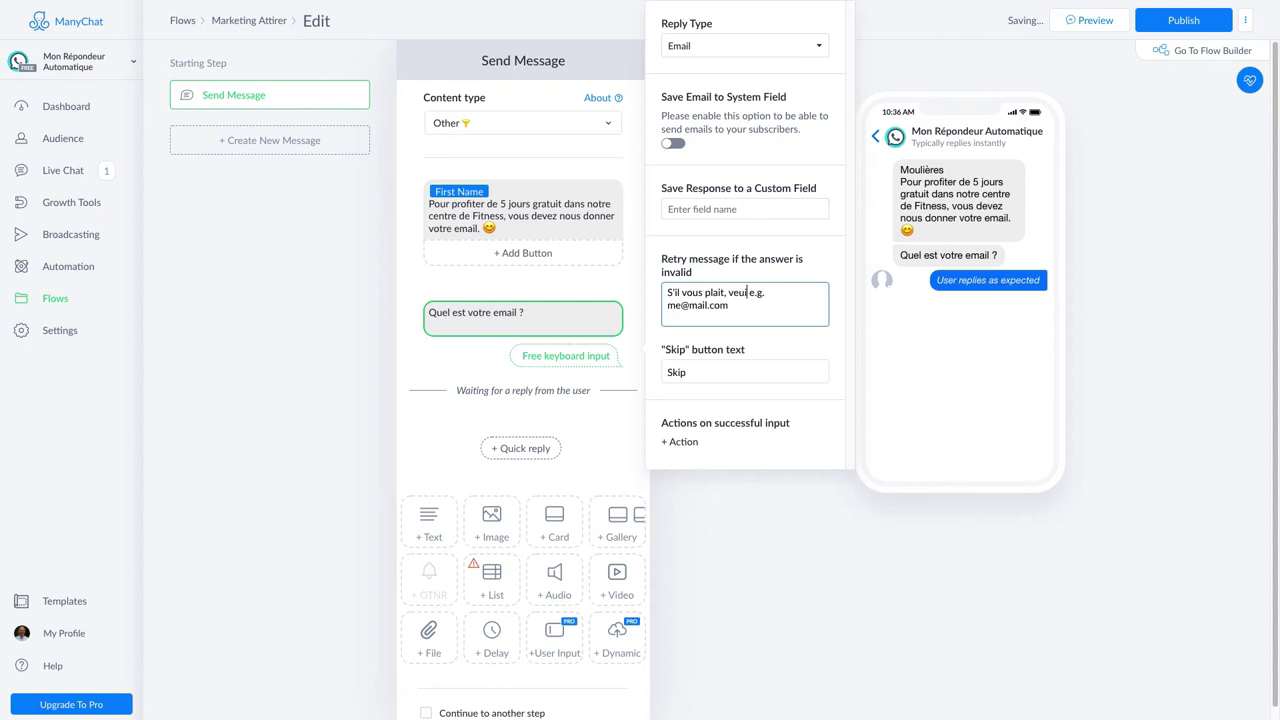
{"action": "type", "text": "z rentrer une adress"}
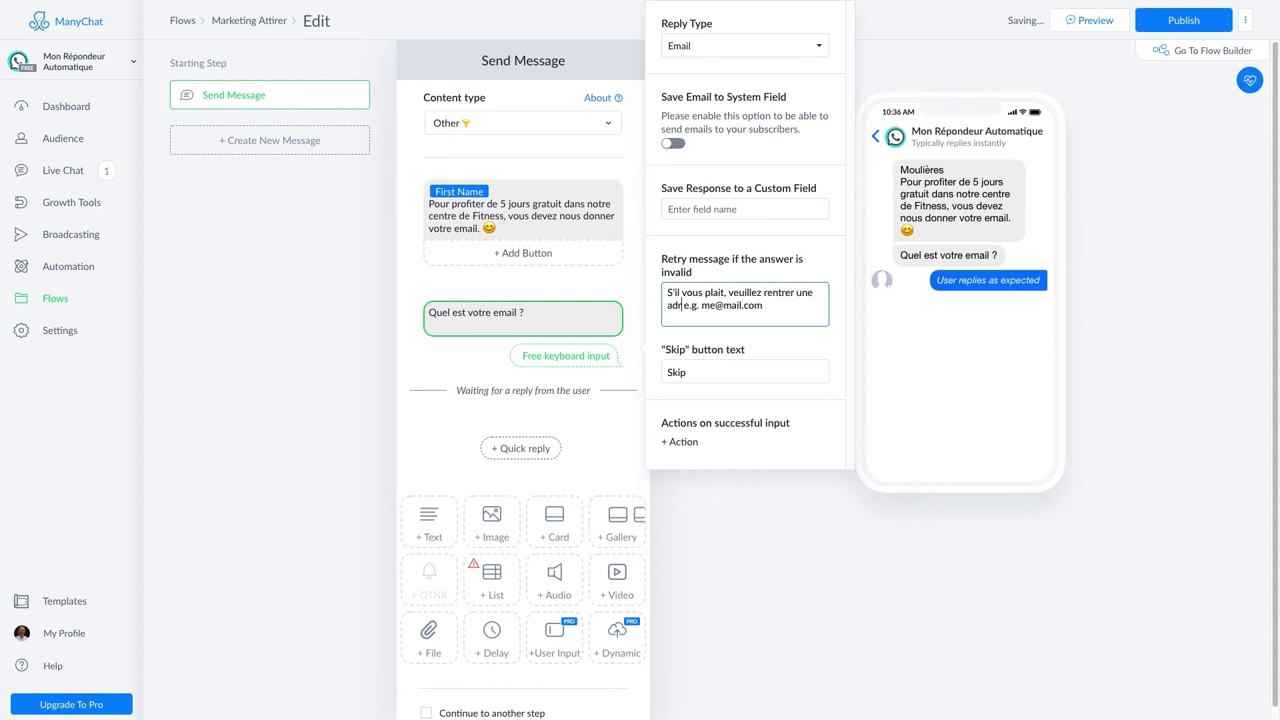
{"action": "type", "text": "e correcte"}
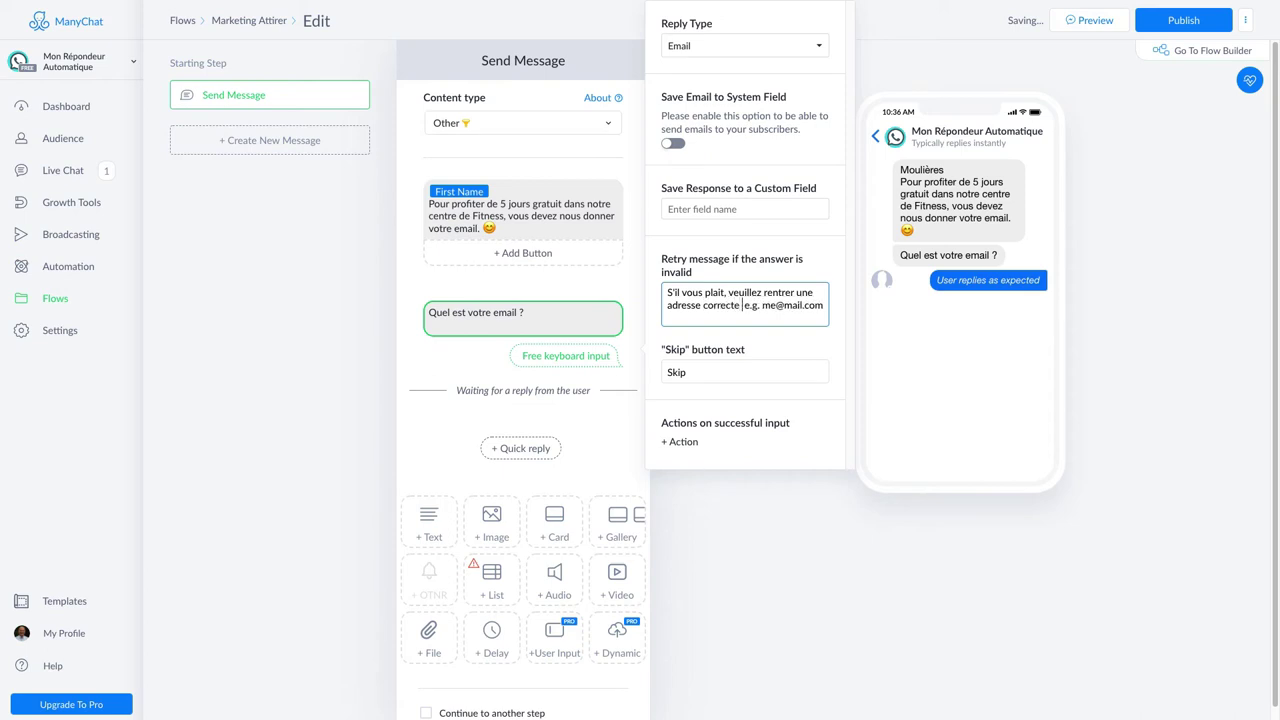
Enclose the retry message's sample address in parentheses and replace "e.g." before it with "exemple:".
{"action": "type", "text": " ("}
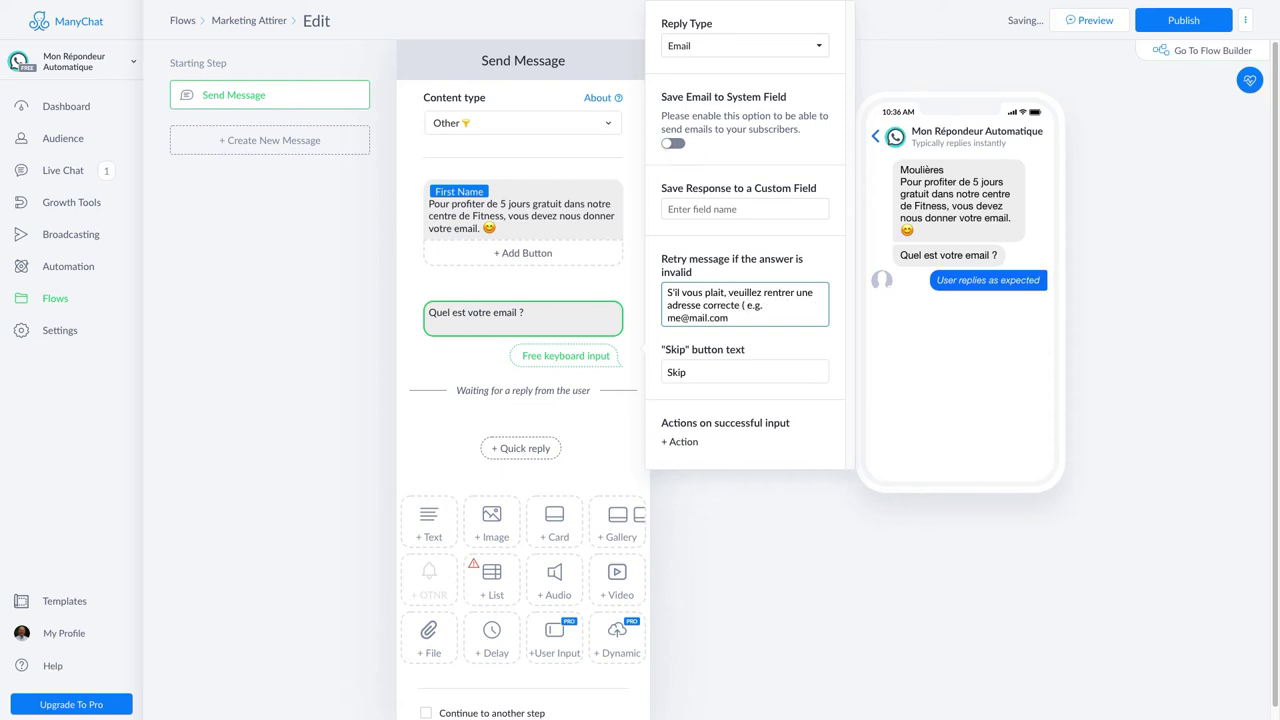
{"action": "key", "text": "Right"}
{"action": "key", "text": "Delete"}
{"action": "key", "text": "Delete"}
{"action": "key", "text": "Delete"}
{"action": "type", "text": "xemple:"}
{"action": "type", "text": " )"}
Enable saving the email to the system field and set the skip button text to "Annuler".
{"action": "left_click", "coordinate": [677, 146]}
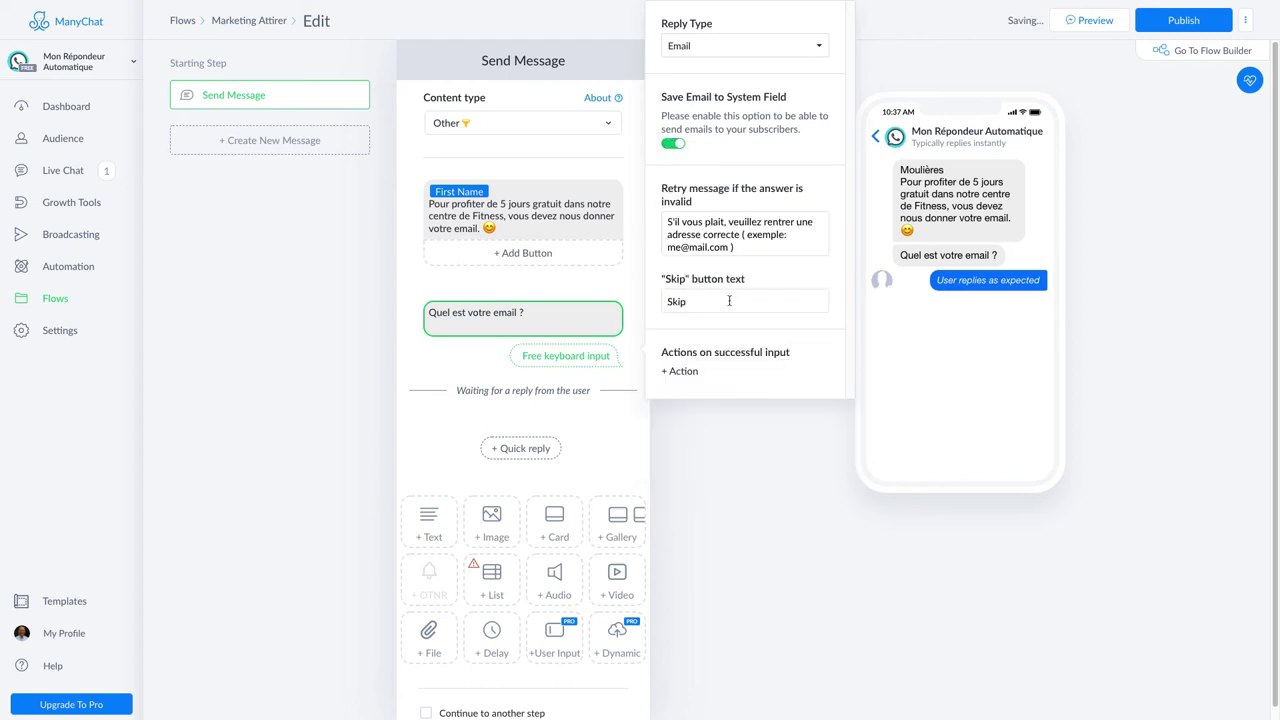
{"action": "double_click", "coordinate": [716, 303]}
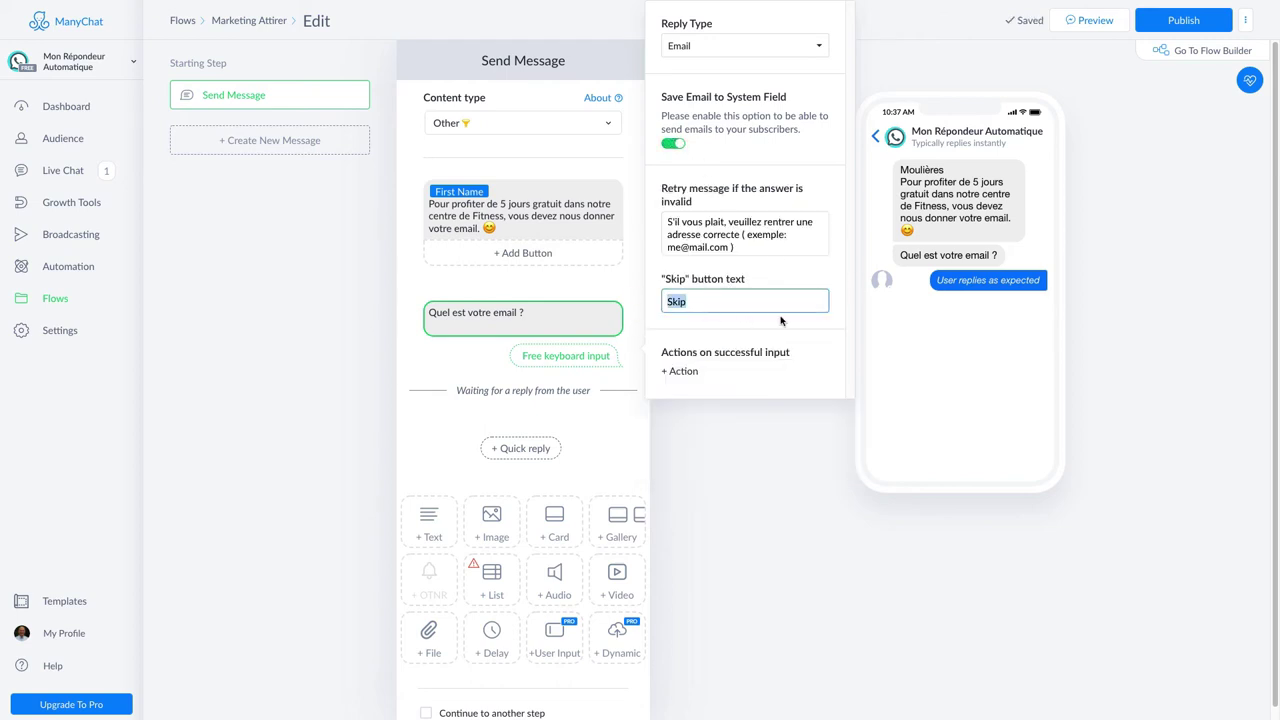
{"action": "type", "text": "Annuler"}
Add an Add Tag action on successful input that applies a new tag named "5 jours gratuits".
{"action": "left_click", "coordinate": [686, 372]}
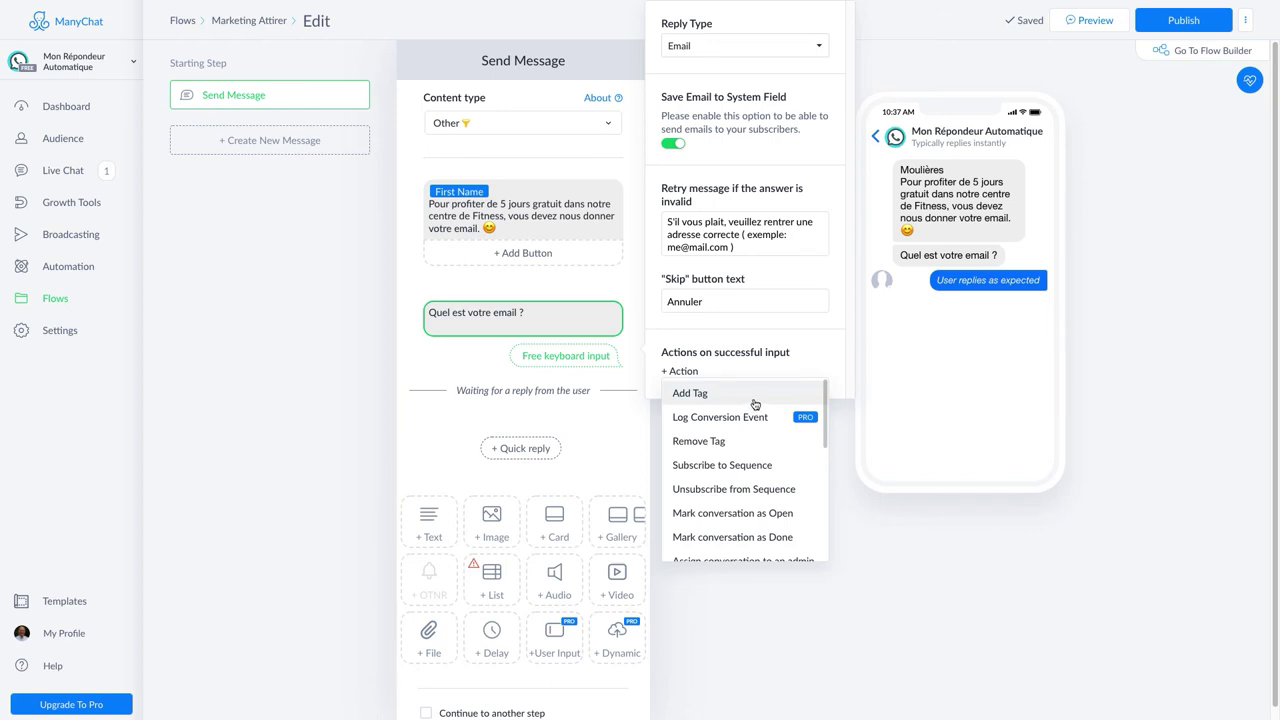
{"action": "left_click", "coordinate": [755, 403]}
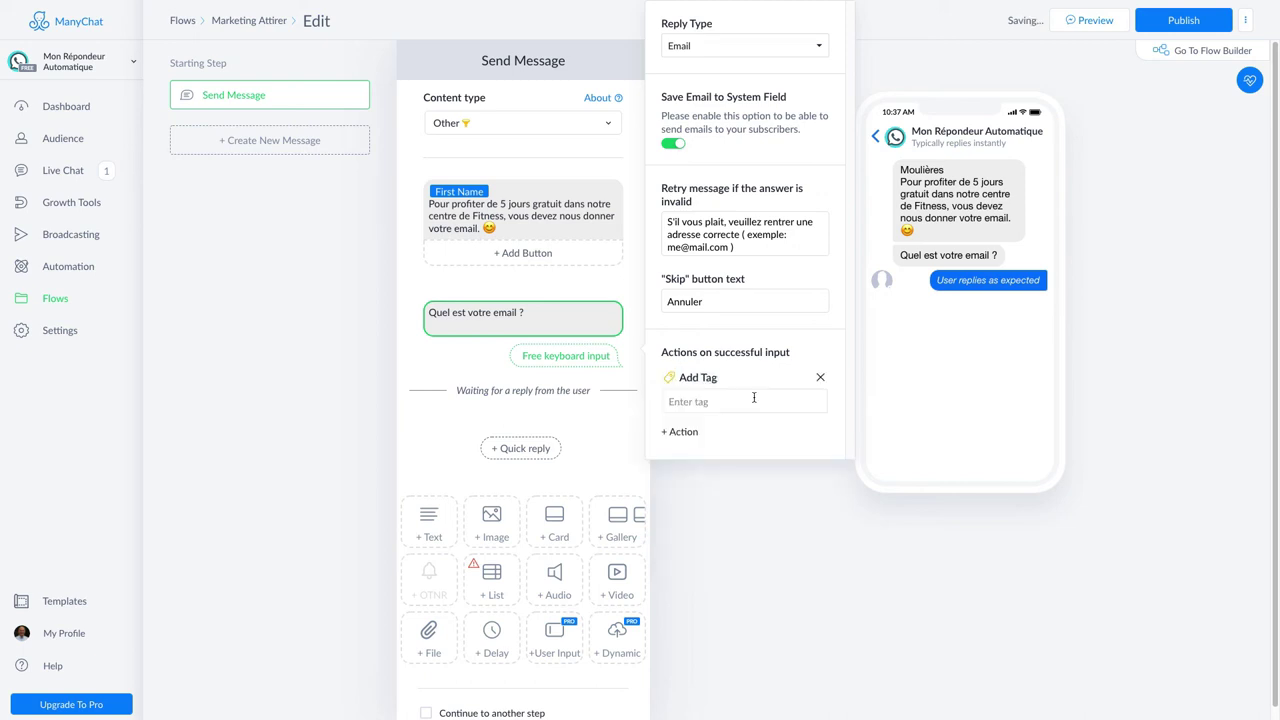
{"action": "type", "text": "5 jou"}
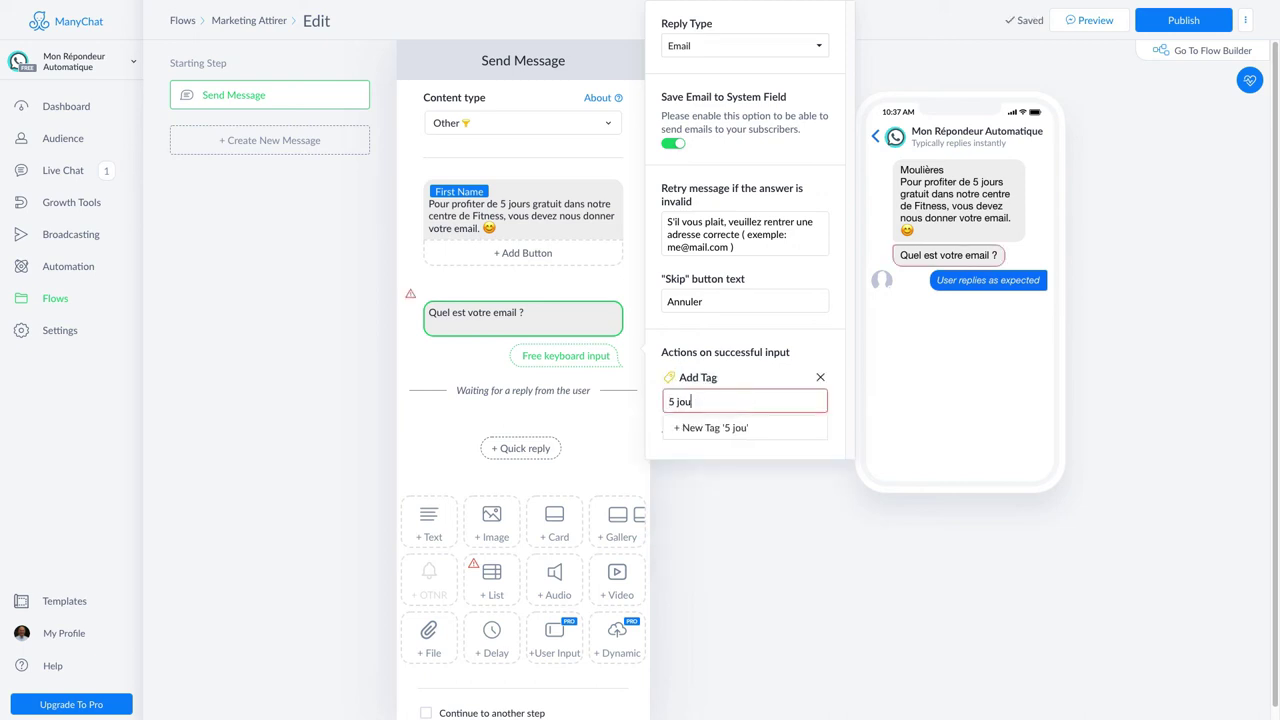
{"action": "type", "text": "rs gratuits"}
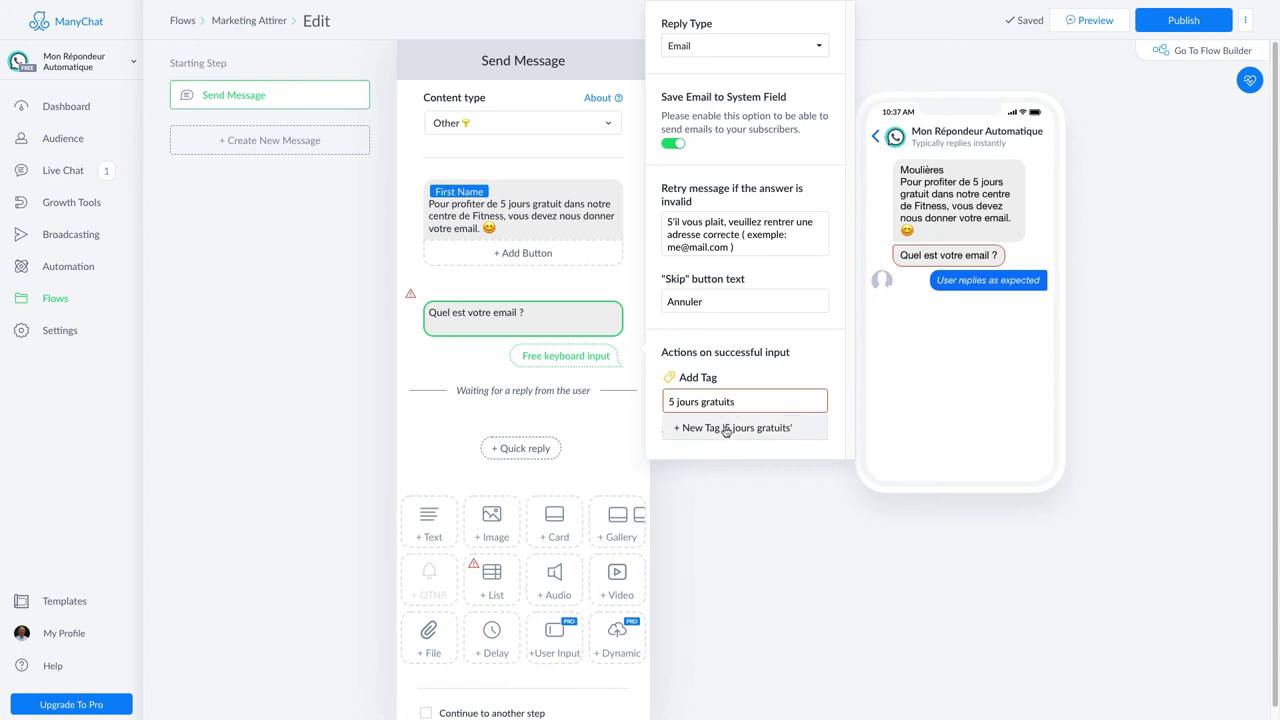
{"action": "left_click", "coordinate": [724, 428]}
{"action": "left_click", "coordinate": [812, 532]}
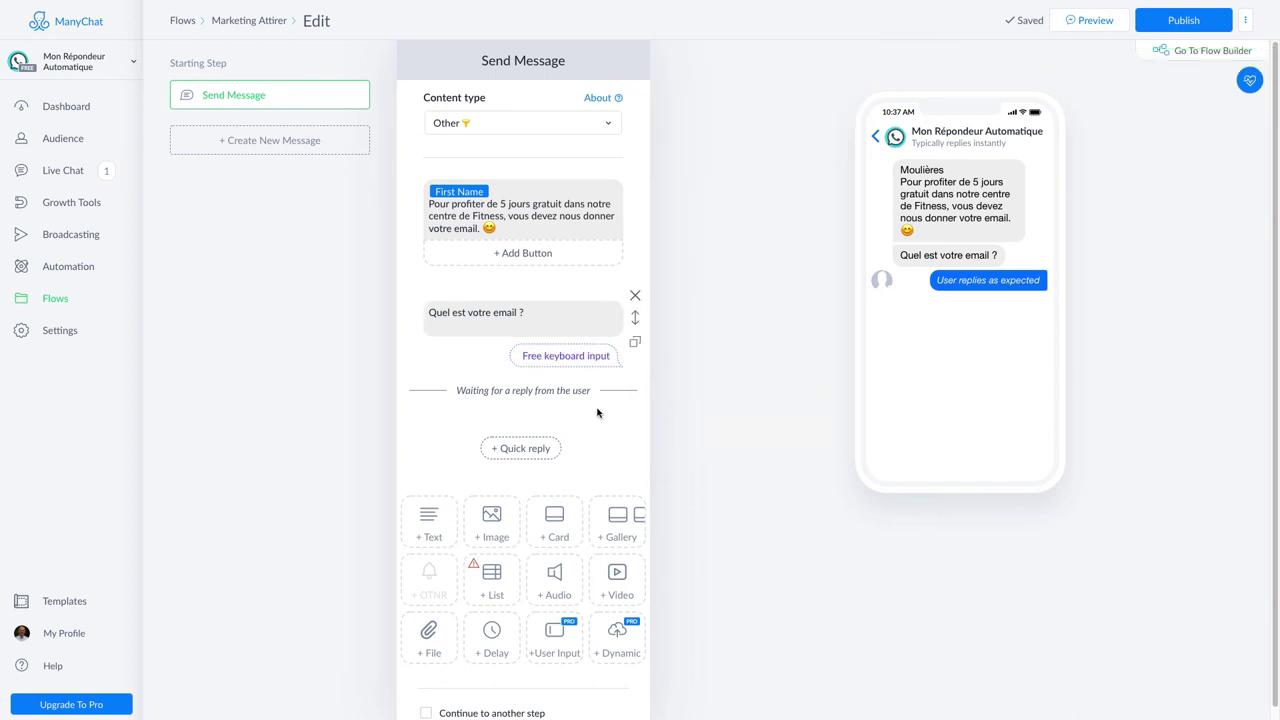
Add a text block after the email question reading "Merci, voilà votre coupon des 5 jours gratuits".
{"action": "left_click_drag", "start_coordinate": [428, 520], "coordinate": [543, 470]}
{"action": "left_click", "coordinate": [428, 522]}
{"action": "type", "text": "Merci."}
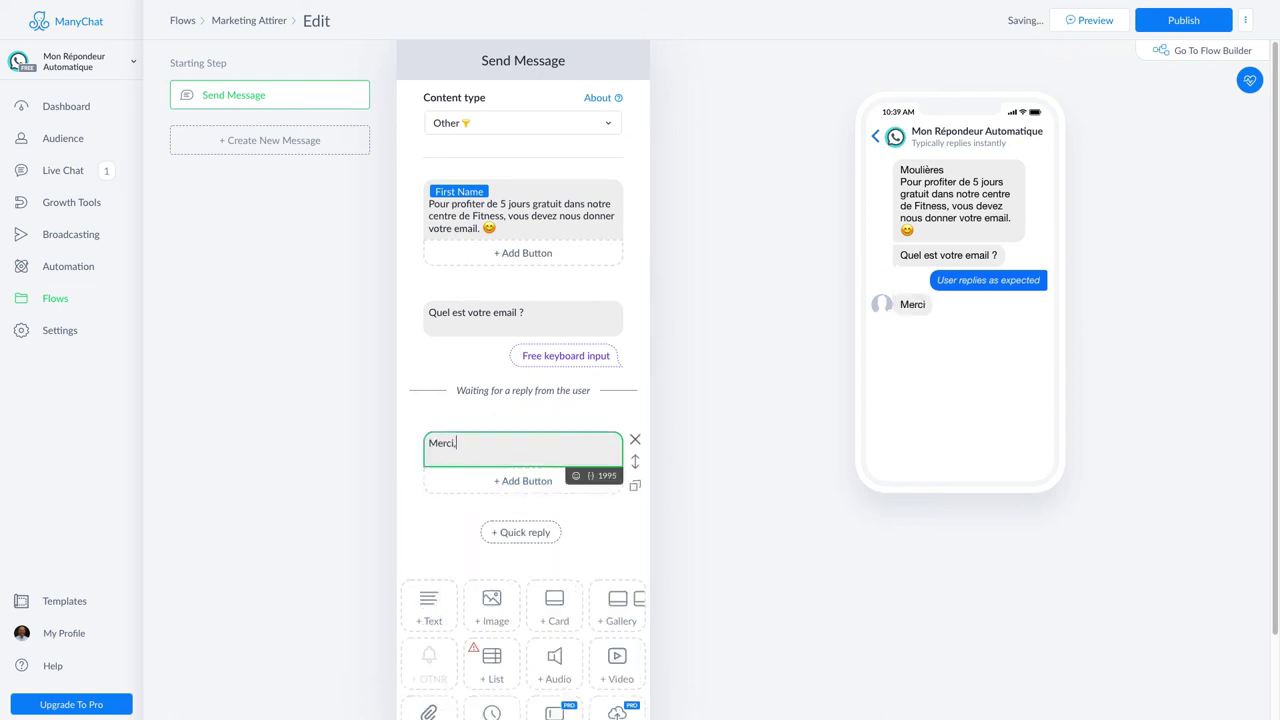
{"action": "type", "text": " voilà vo"}
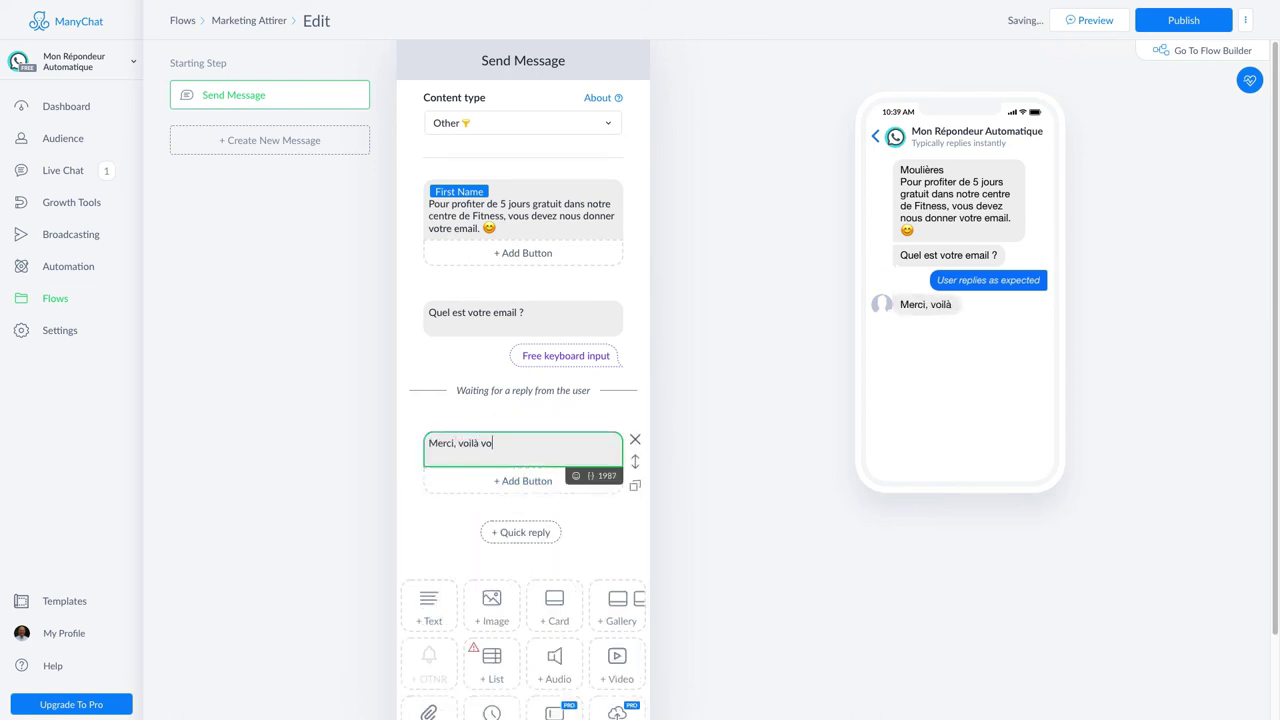
{"action": "type", "text": "tre cou"}
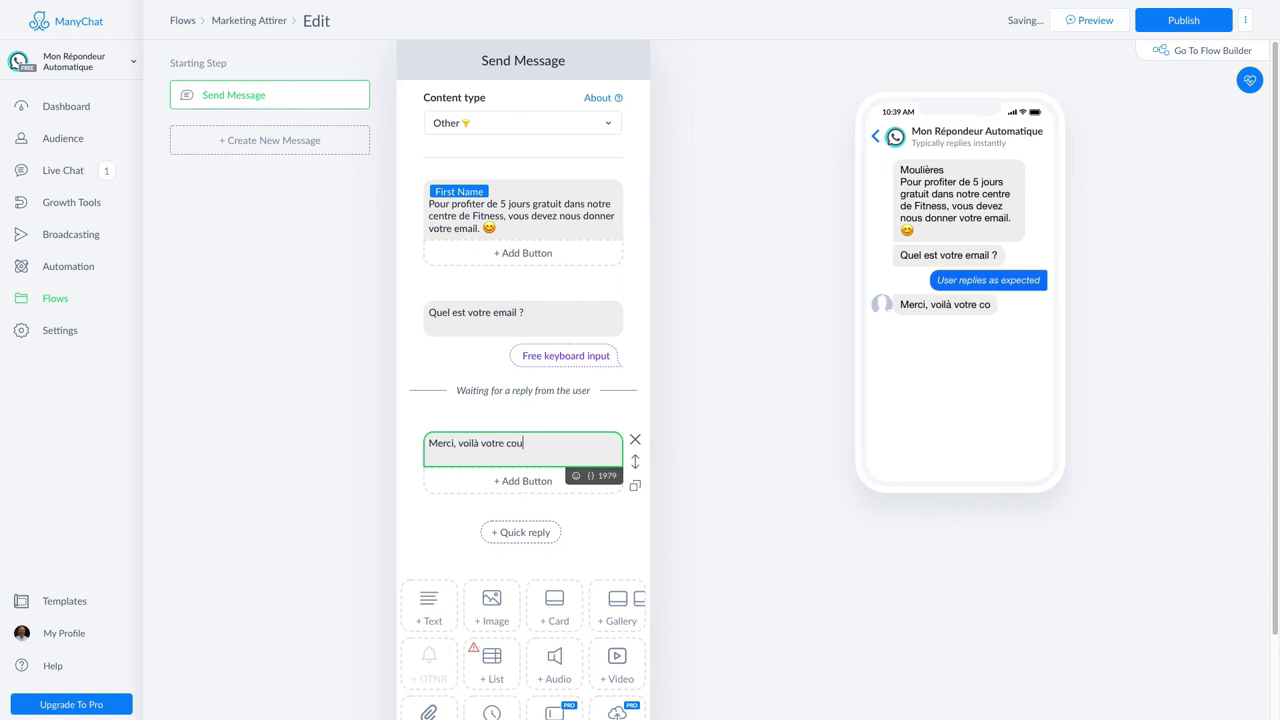
{"action": "type", "text": "pon de"}
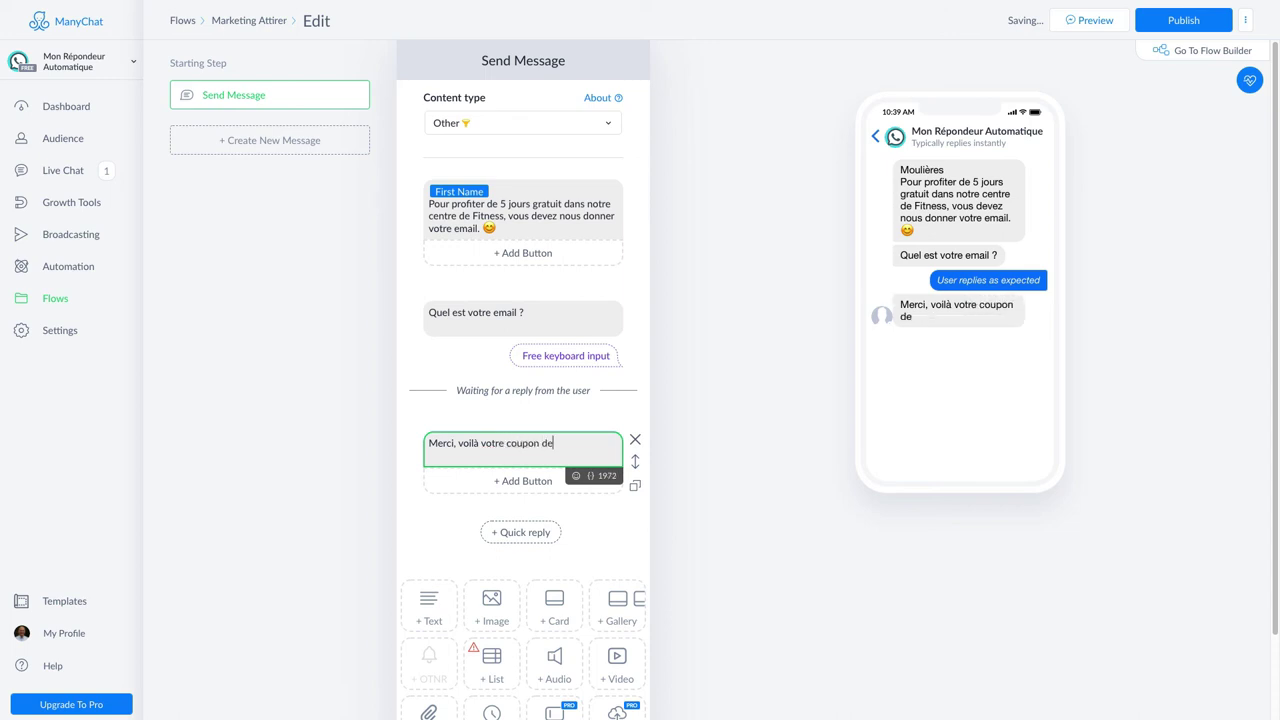
{"action": "key", "text": "BackSpace"}
{"action": "key", "text": "BackSpace"}
{"action": "type", "text": "des 5 jours gratuits"}
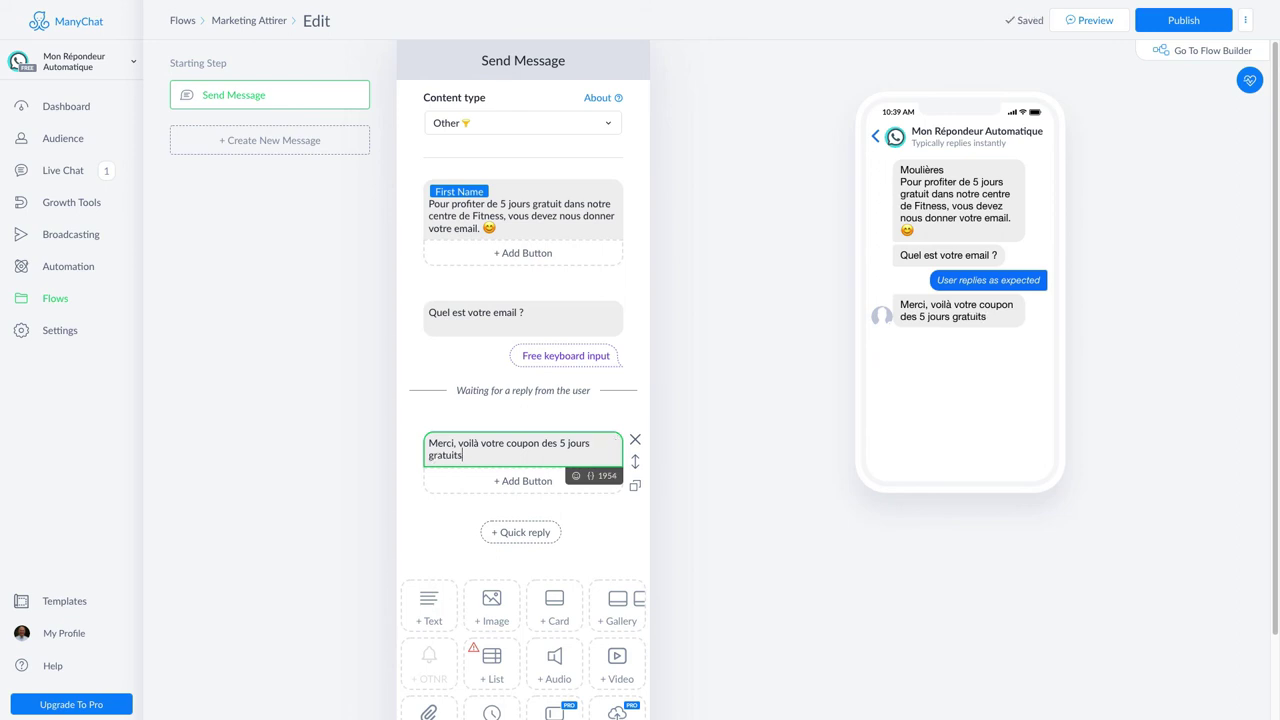
Add a File block below the thank-you text and upload manychat.png from the logos folder.
{"action": "scroll", "coordinate": [585, 640], "scroll_direction": "down", "scroll_amount": 2}
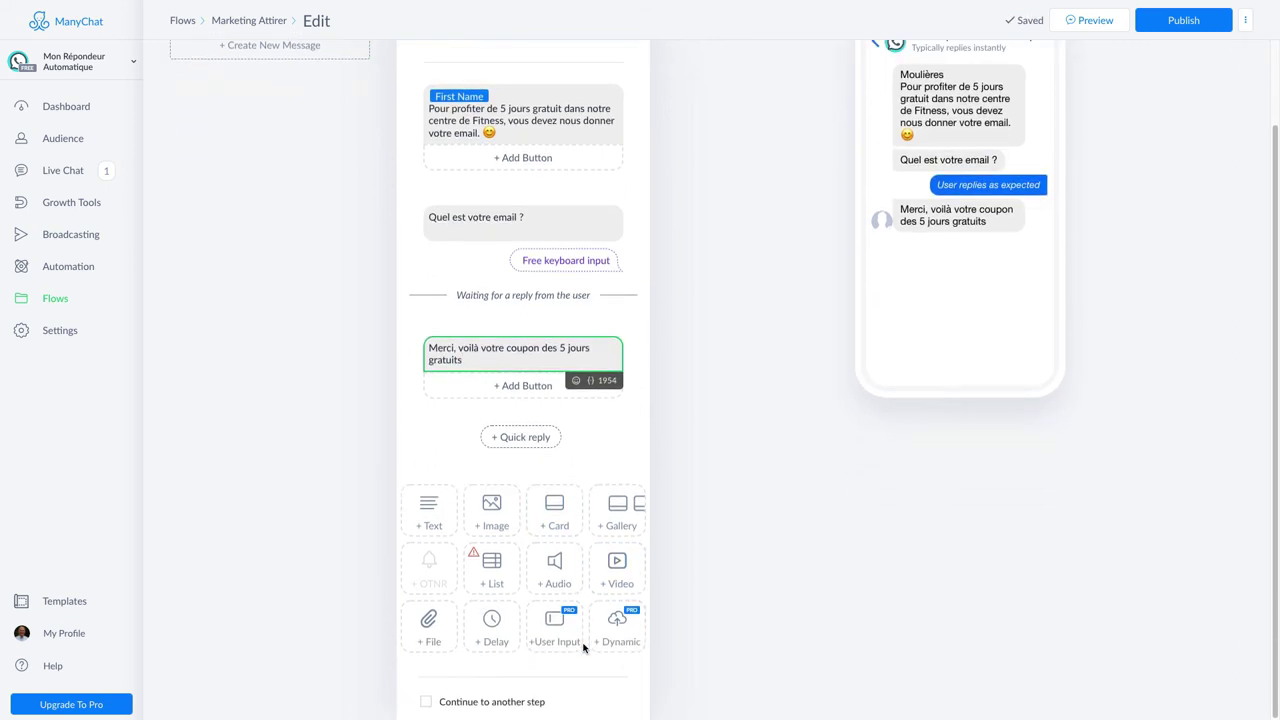
{"action": "left_click", "coordinate": [428, 622]}
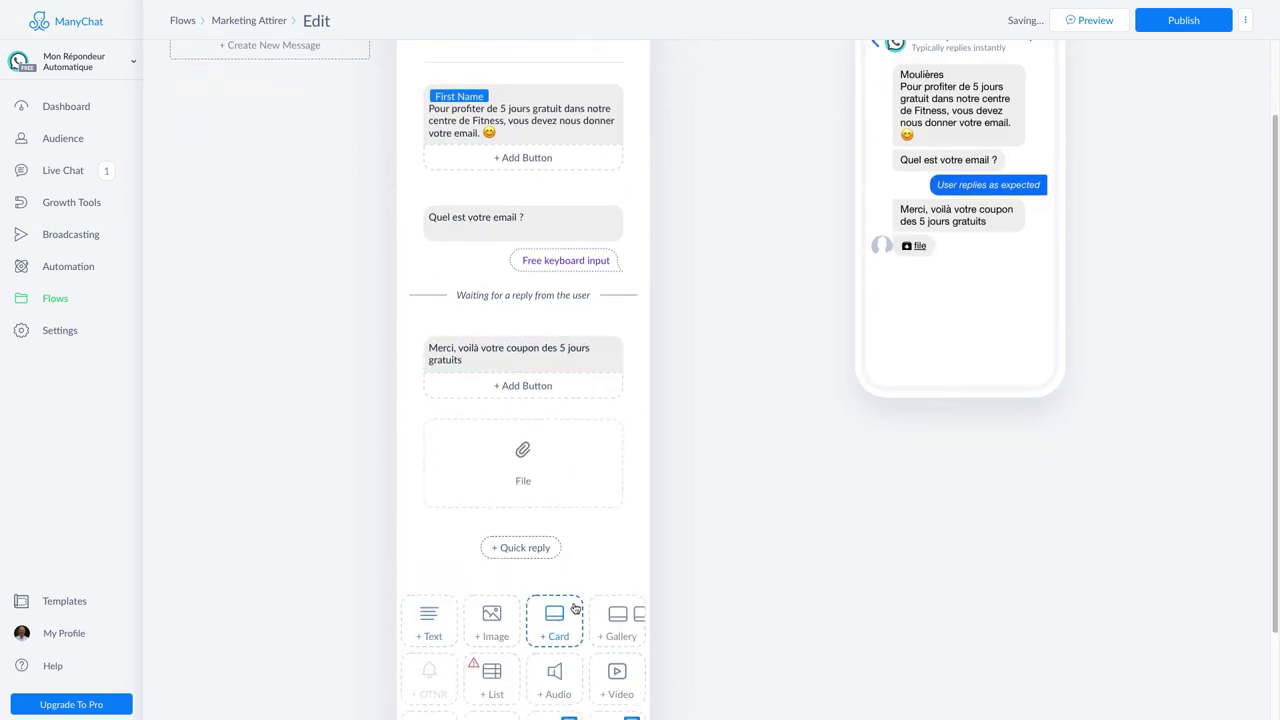
{"action": "left_click", "coordinate": [537, 481]}
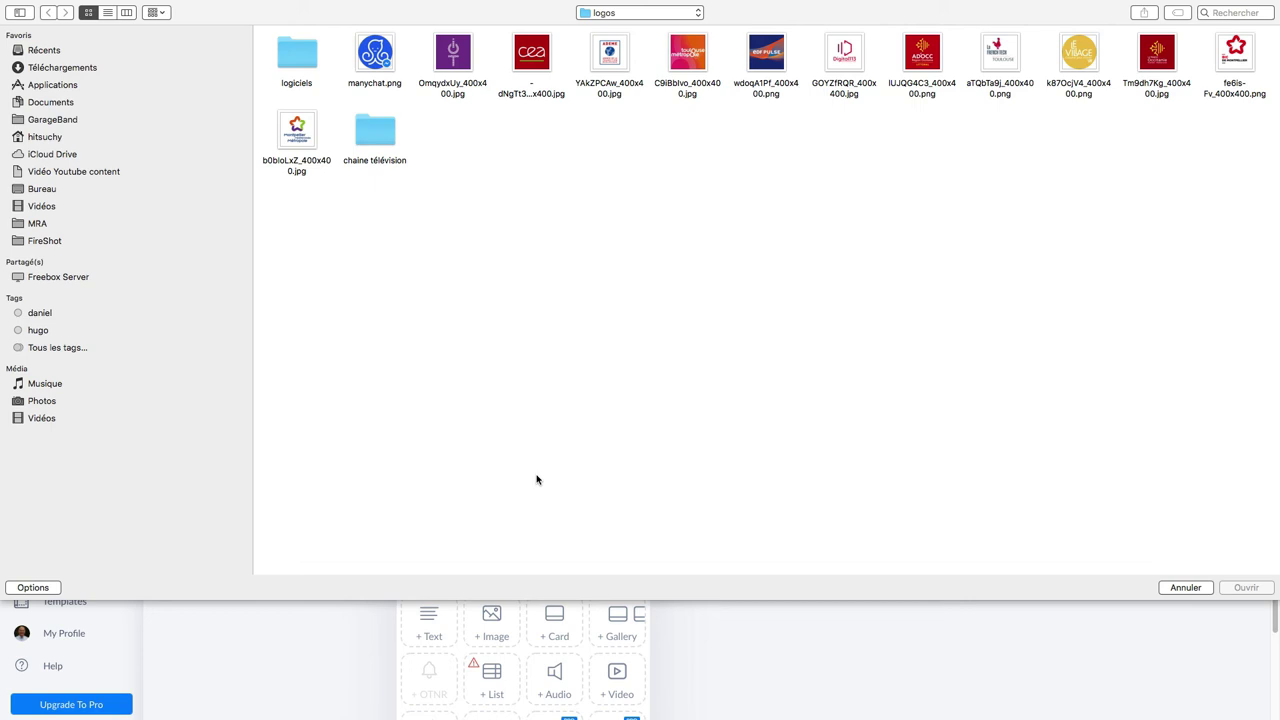
{"action": "left_click", "coordinate": [372, 67]}
{"action": "left_click", "coordinate": [1240, 590]}
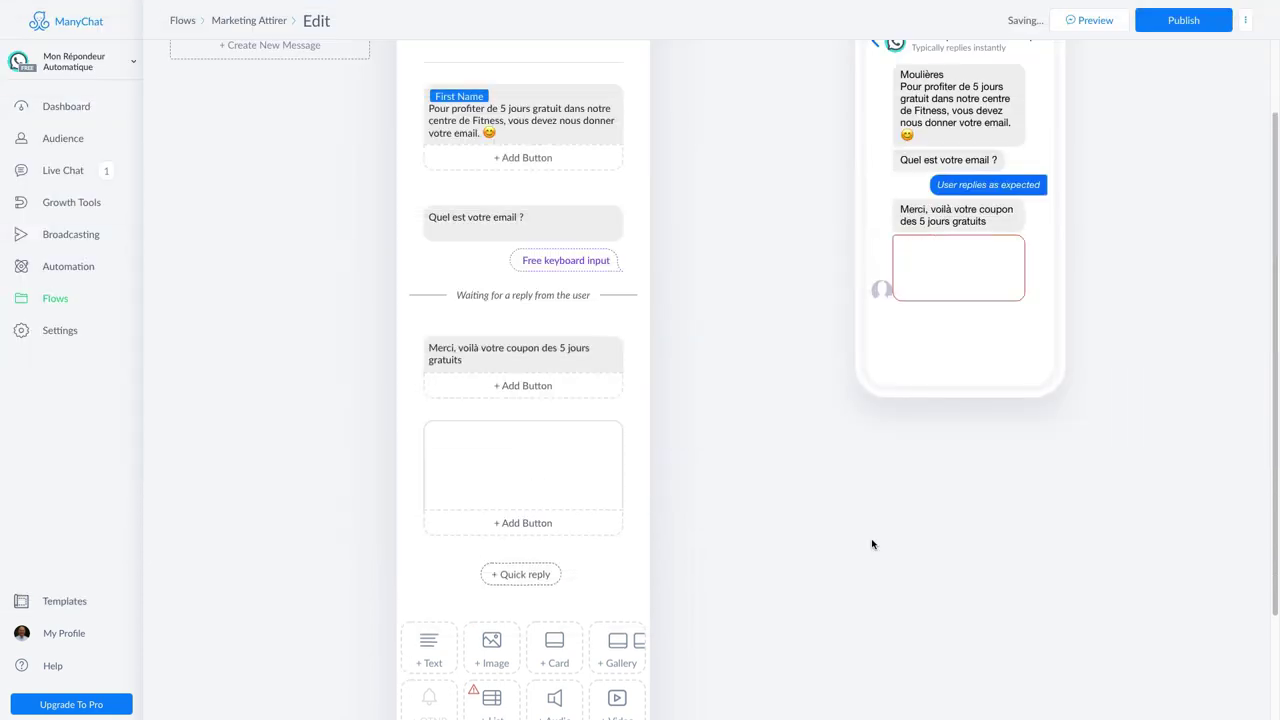
Delete the uploaded manychat.png block from the message and confirm the deletion.
{"action": "mouse_move", "coordinate": [592, 514]}
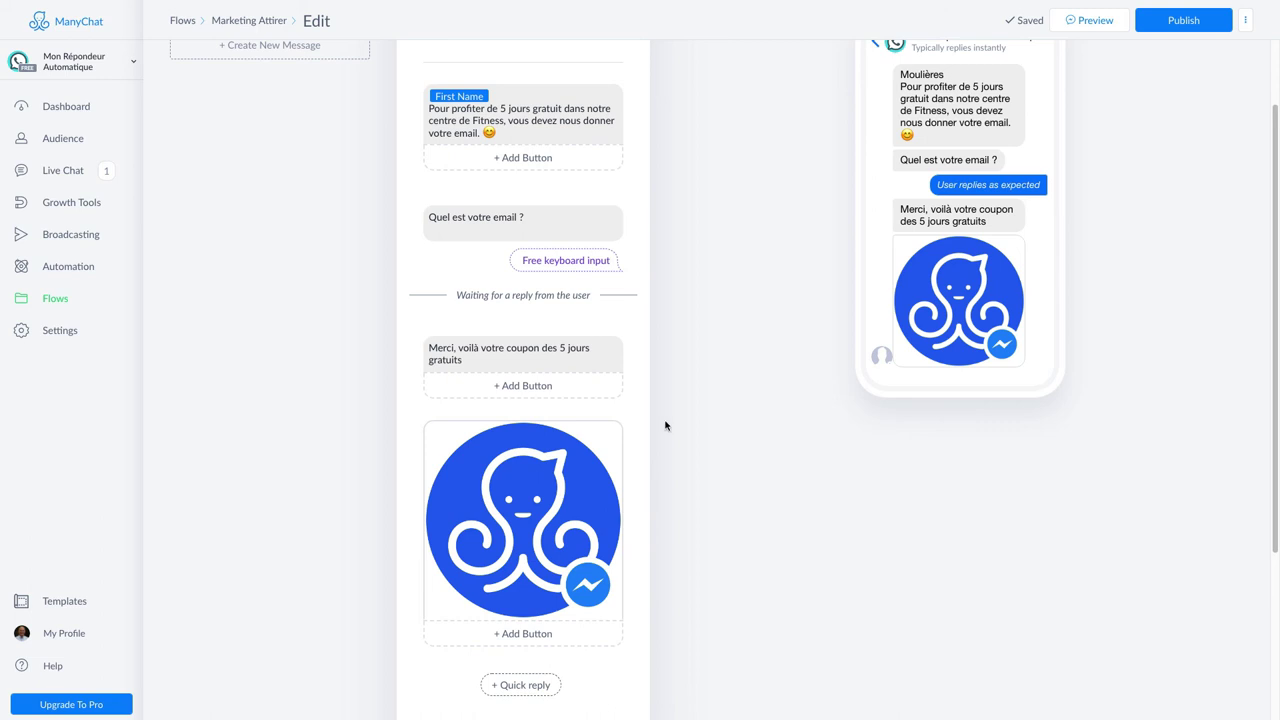
{"action": "mouse_move", "coordinate": [629, 384]}
{"action": "left_click", "coordinate": [634, 428]}
{"action": "left_click", "coordinate": [744, 95]}
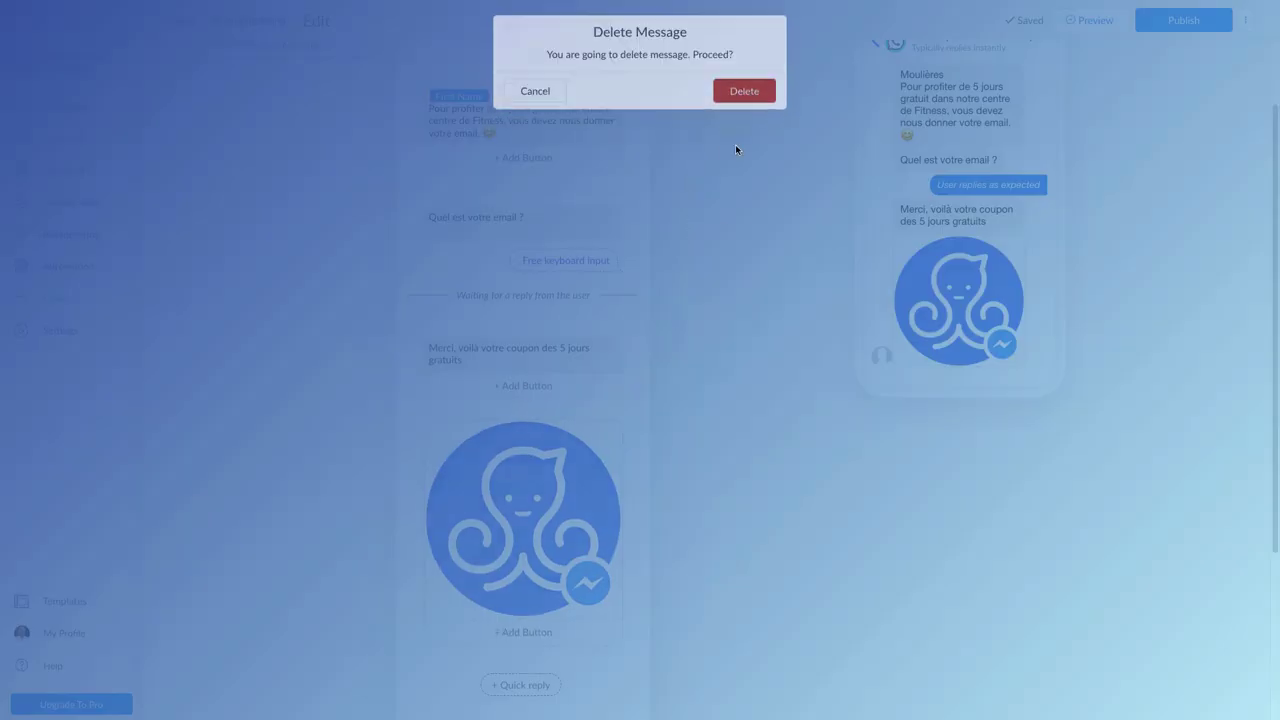
Add a button titled "Accédez au PDF" to the thank-you text block.
{"action": "left_click", "coordinate": [523, 385]}
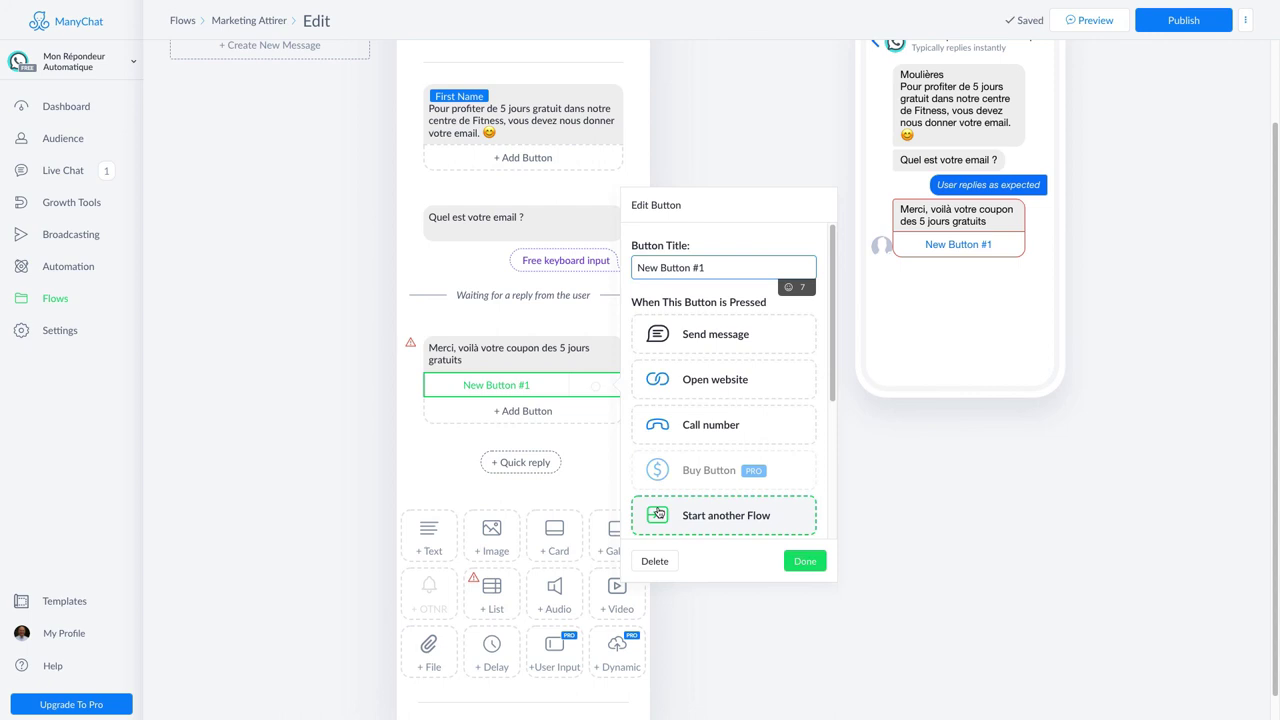
{"action": "key", "text": "ctrl+a"}
{"action": "type", "text": "Acc"}
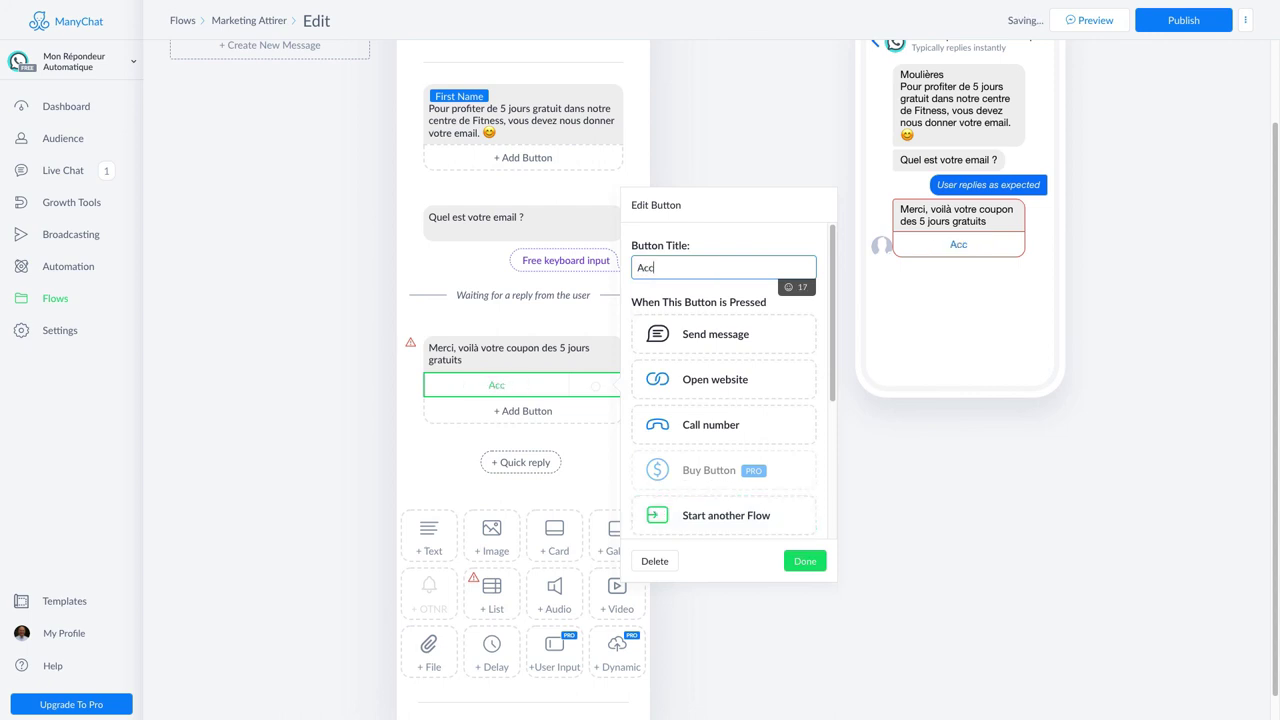
{"action": "type", "text": "édez au PDF"}
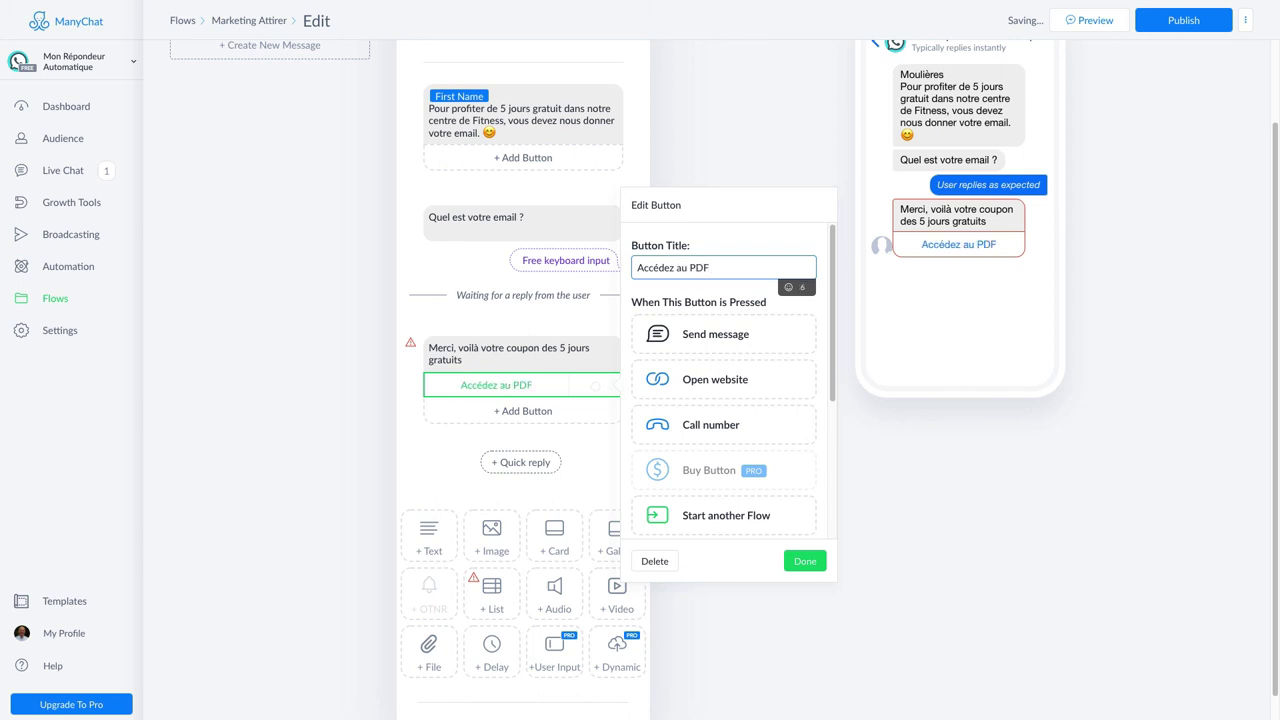
{"action": "left_click", "coordinate": [711, 384]}
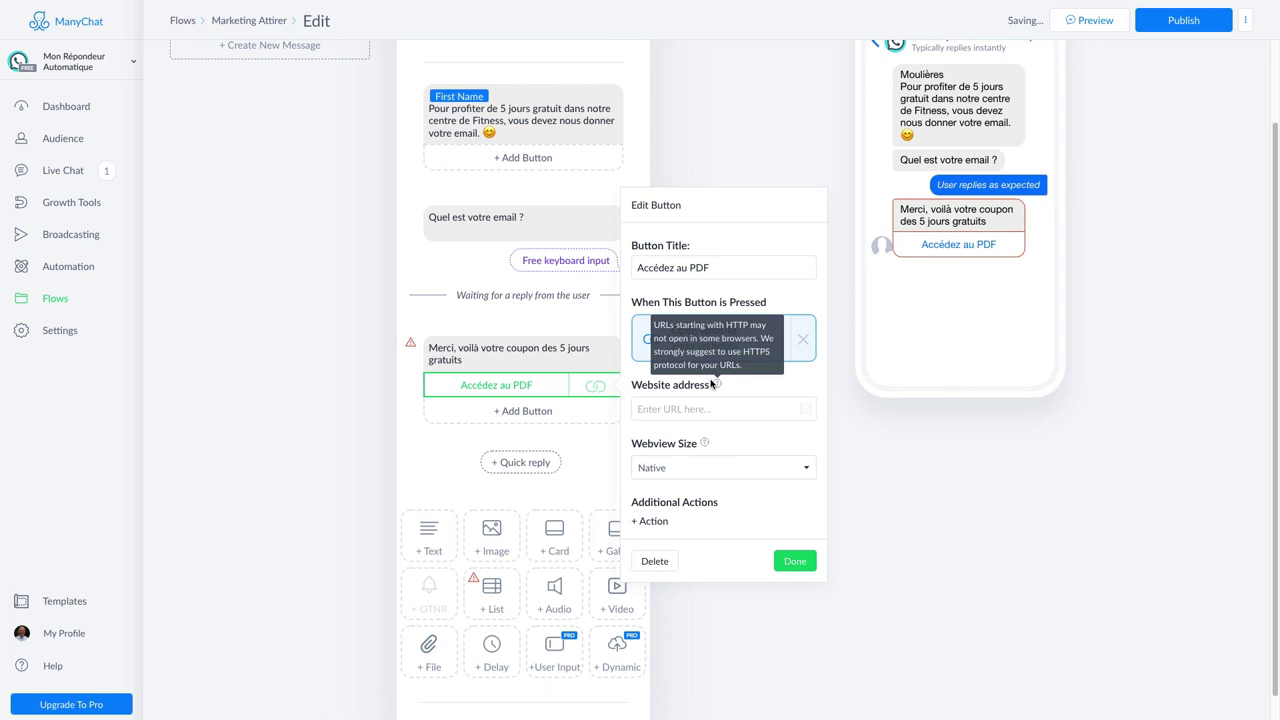
{"action": "left_click", "coordinate": [689, 410]}
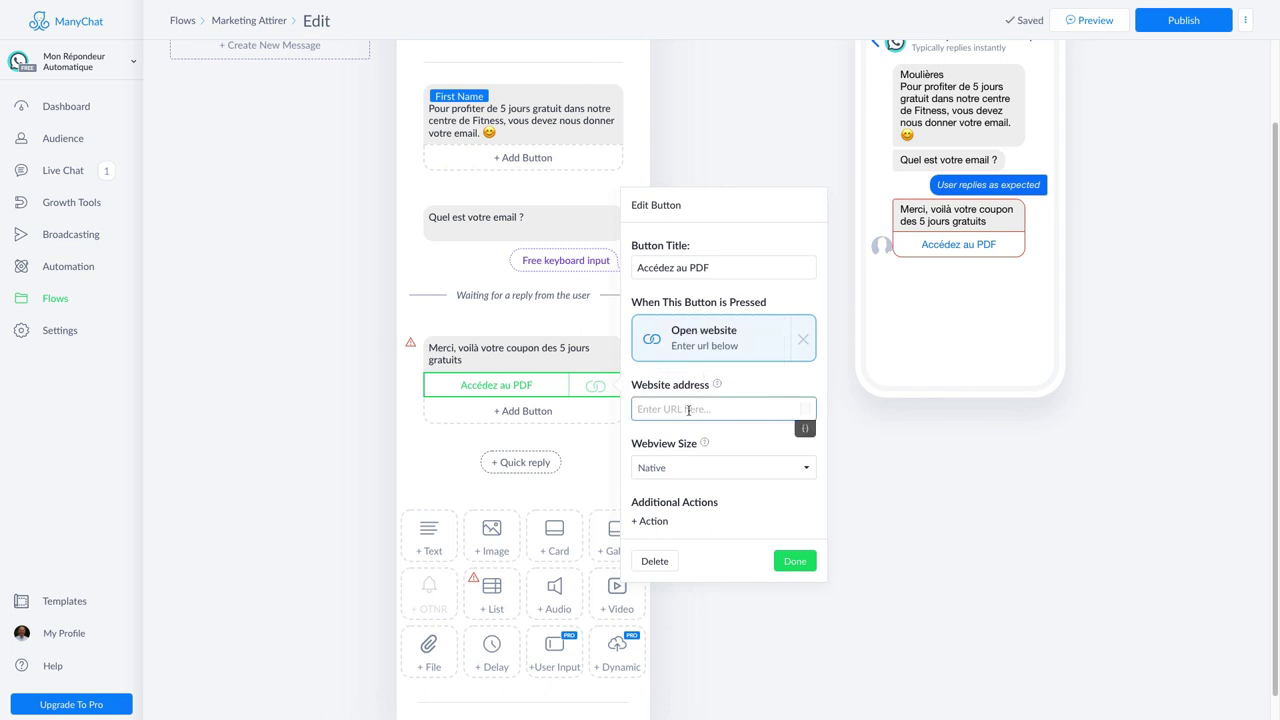
{"action": "type", "text": "http://www.mariefitness.com/"}
{"action": "type", "text": "5-"}
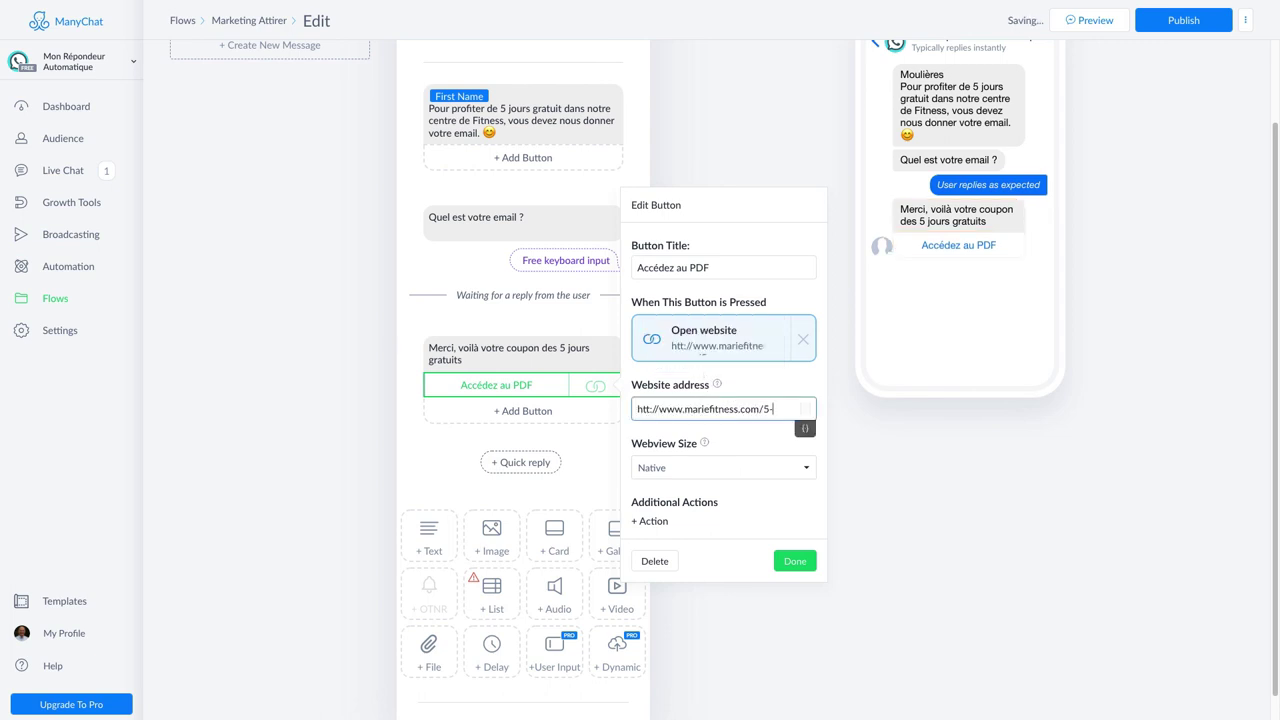
{"action": "type", "text": "jours-gr"}
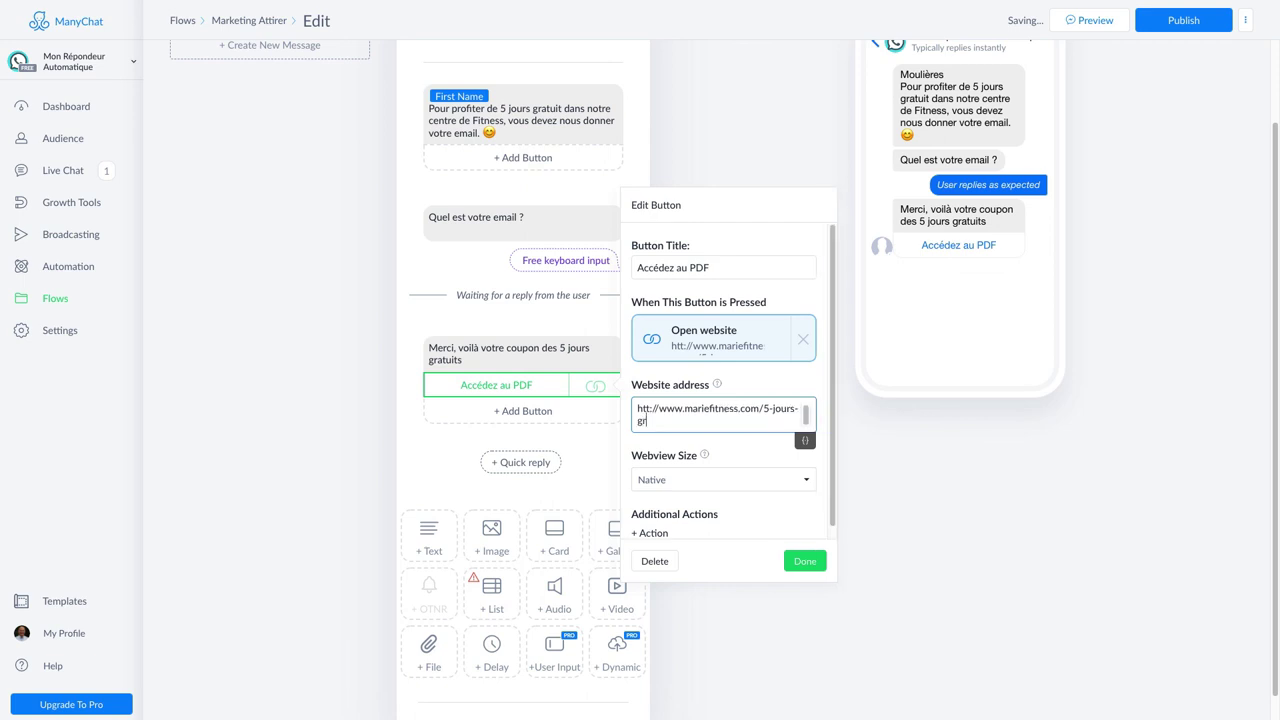
{"action": "type", "text": "atuits.pdf"}
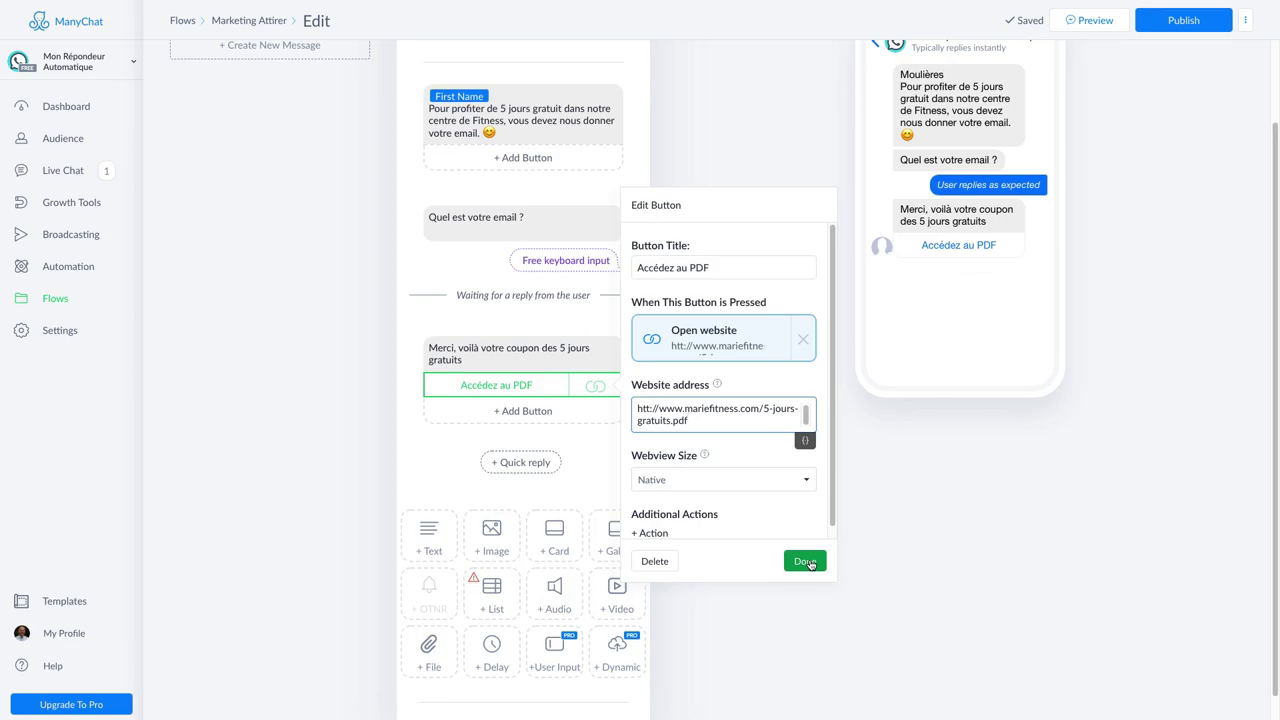
{"action": "left_click", "coordinate": [806, 562]}
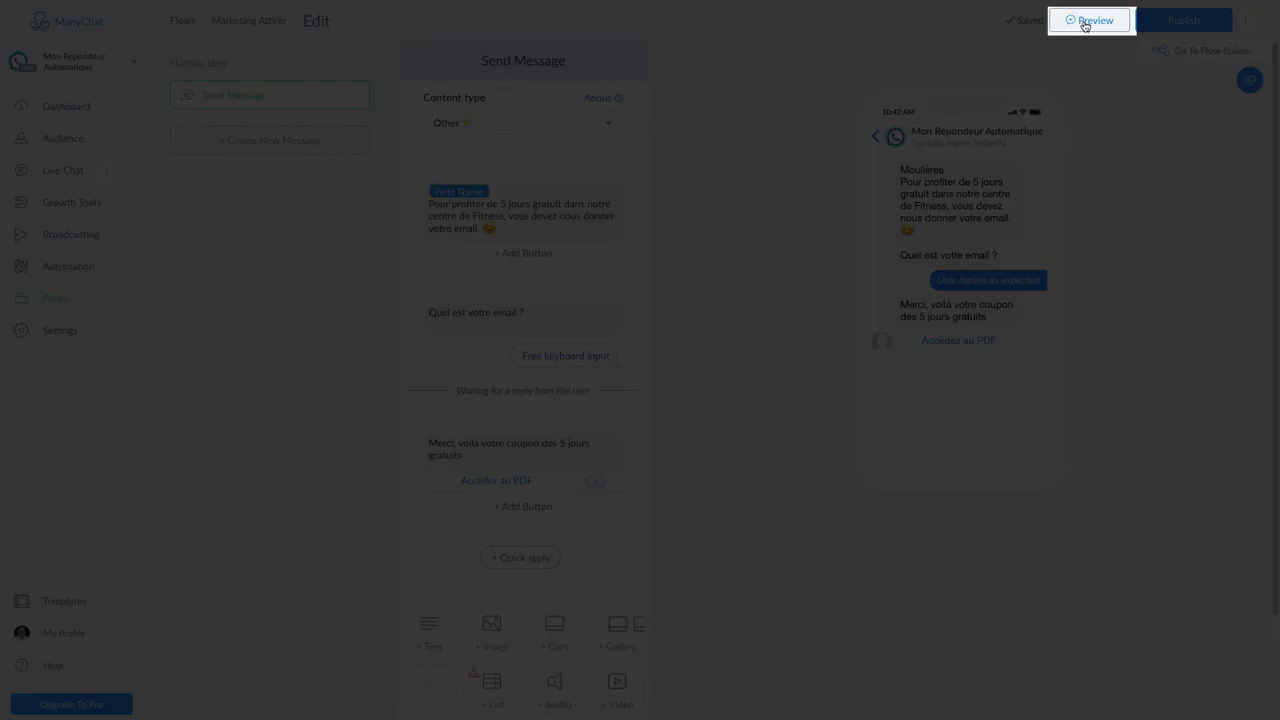
Send a preview of the flow, open it in Messenger and answer the email question with the suggested address.
{"action": "left_click", "coordinate": [1085, 20]}
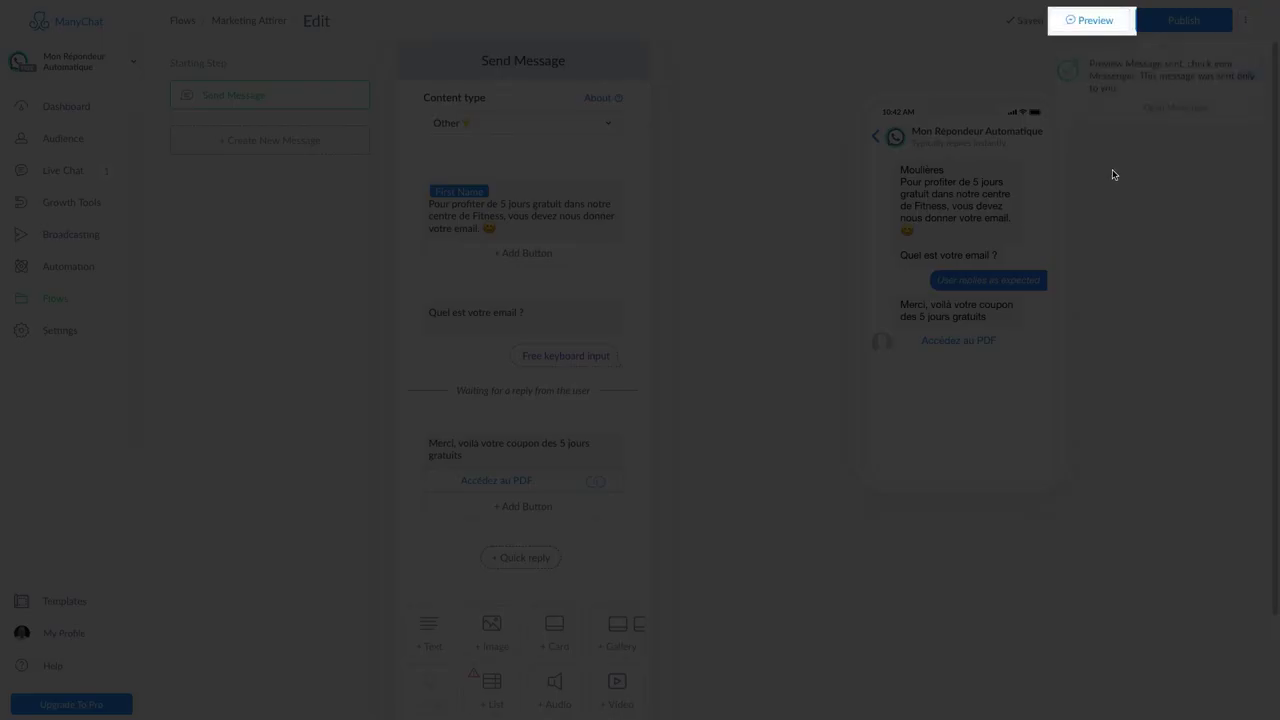
{"action": "left_click", "coordinate": [1138, 108]}
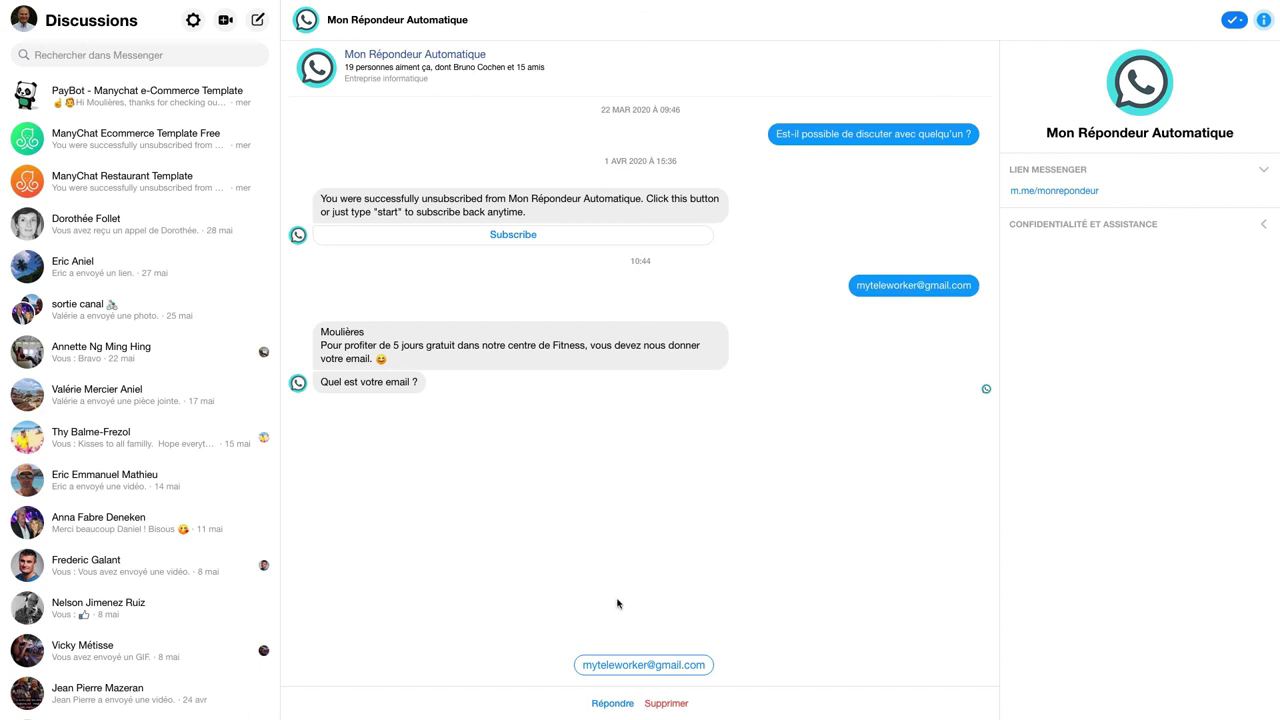
{"action": "left_click", "coordinate": [637, 668]}
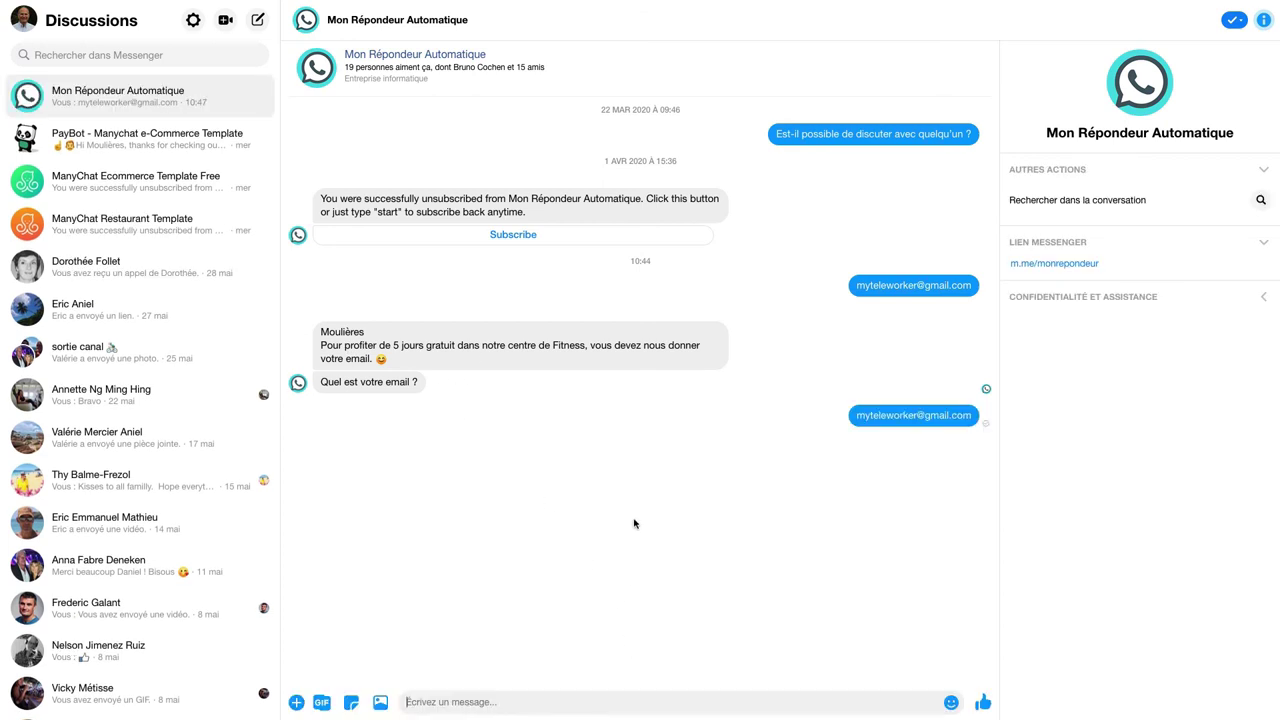